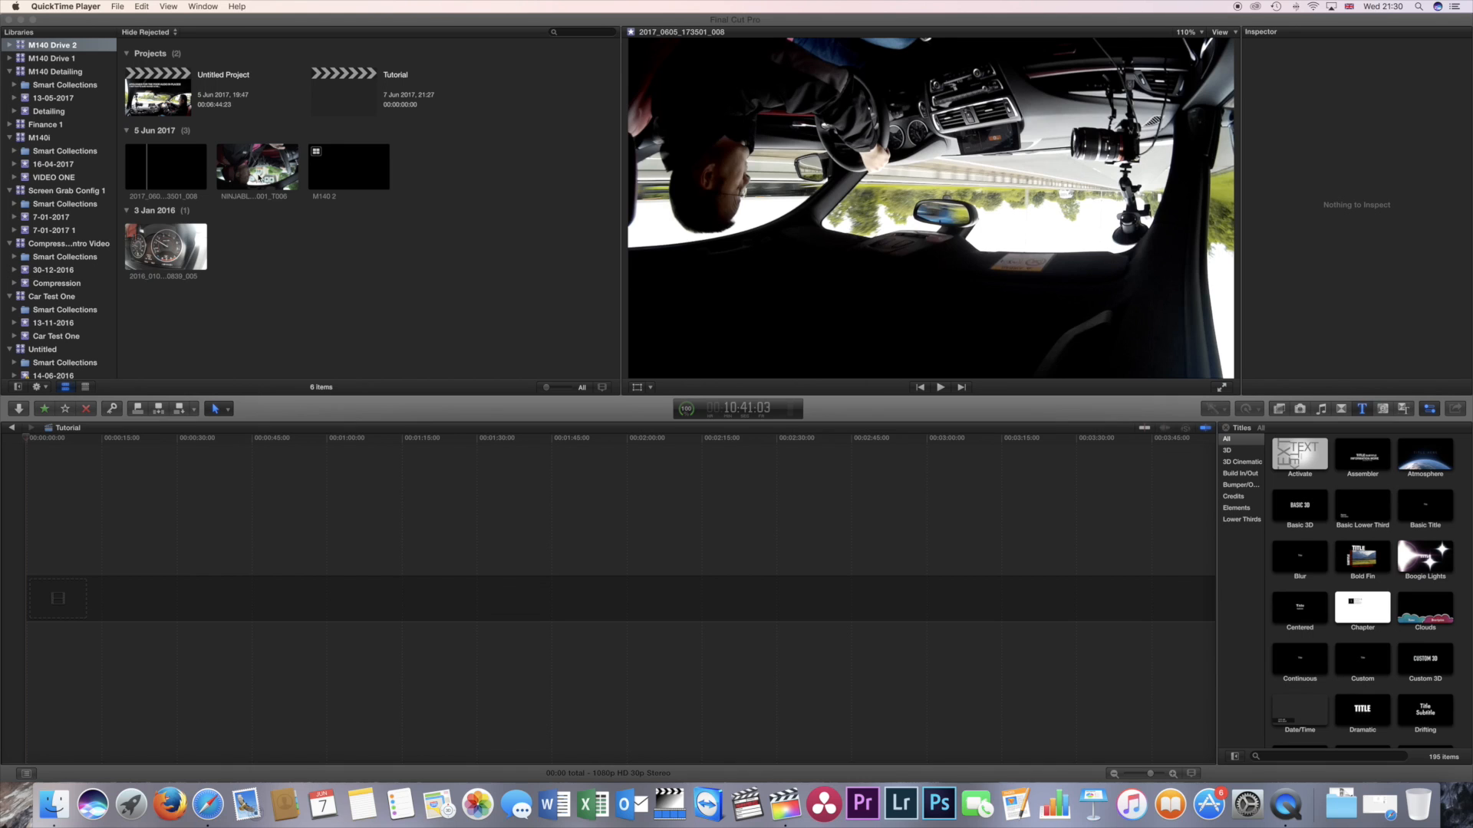
Preview the three camera clips 2017_0605_173501_008, NINJABLD_S001_S001_T006 and 2016_0103_010839_005 to compare their views.
left_click(164, 177)
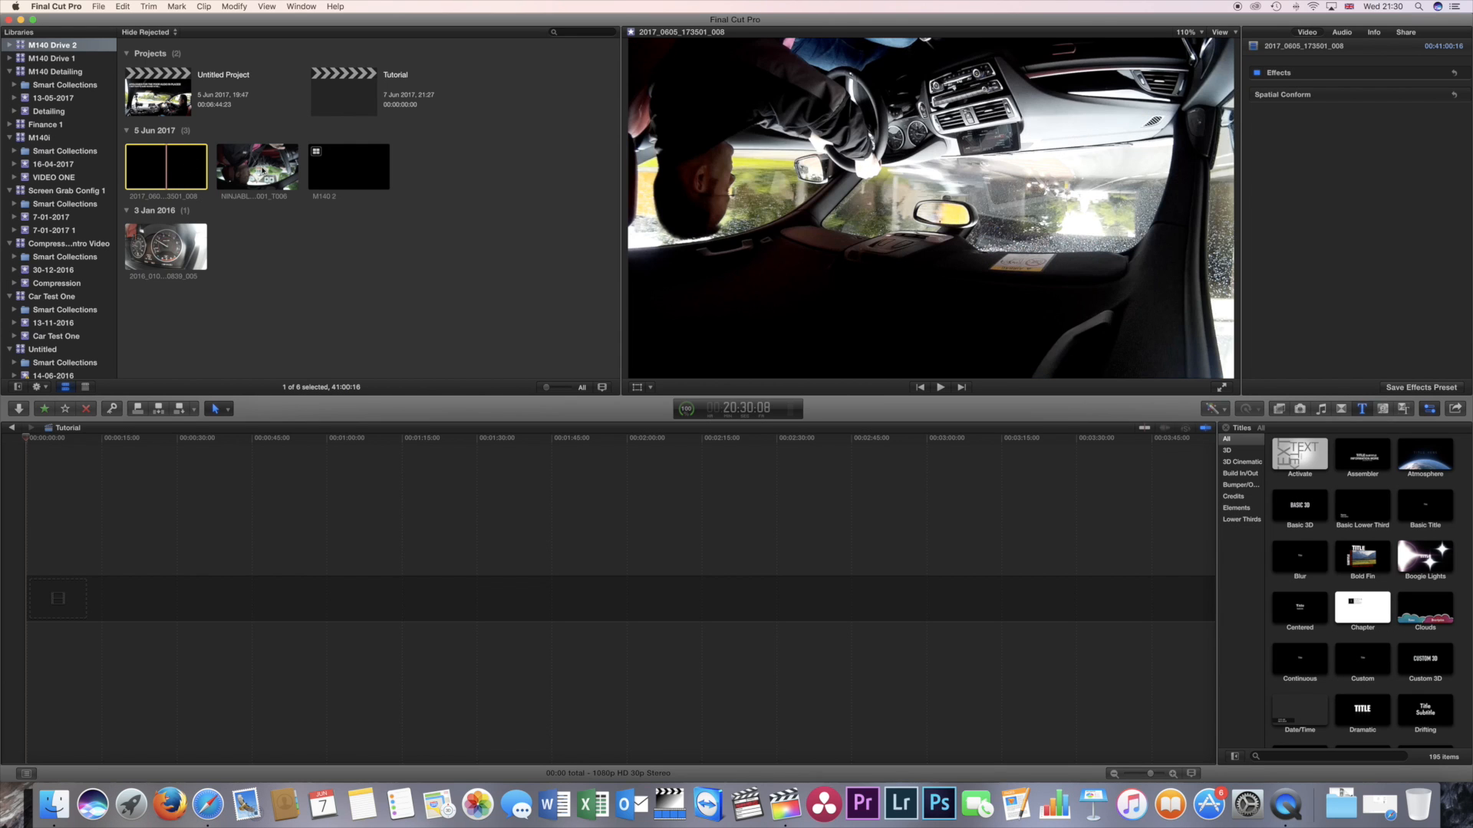
left_click(245, 166)
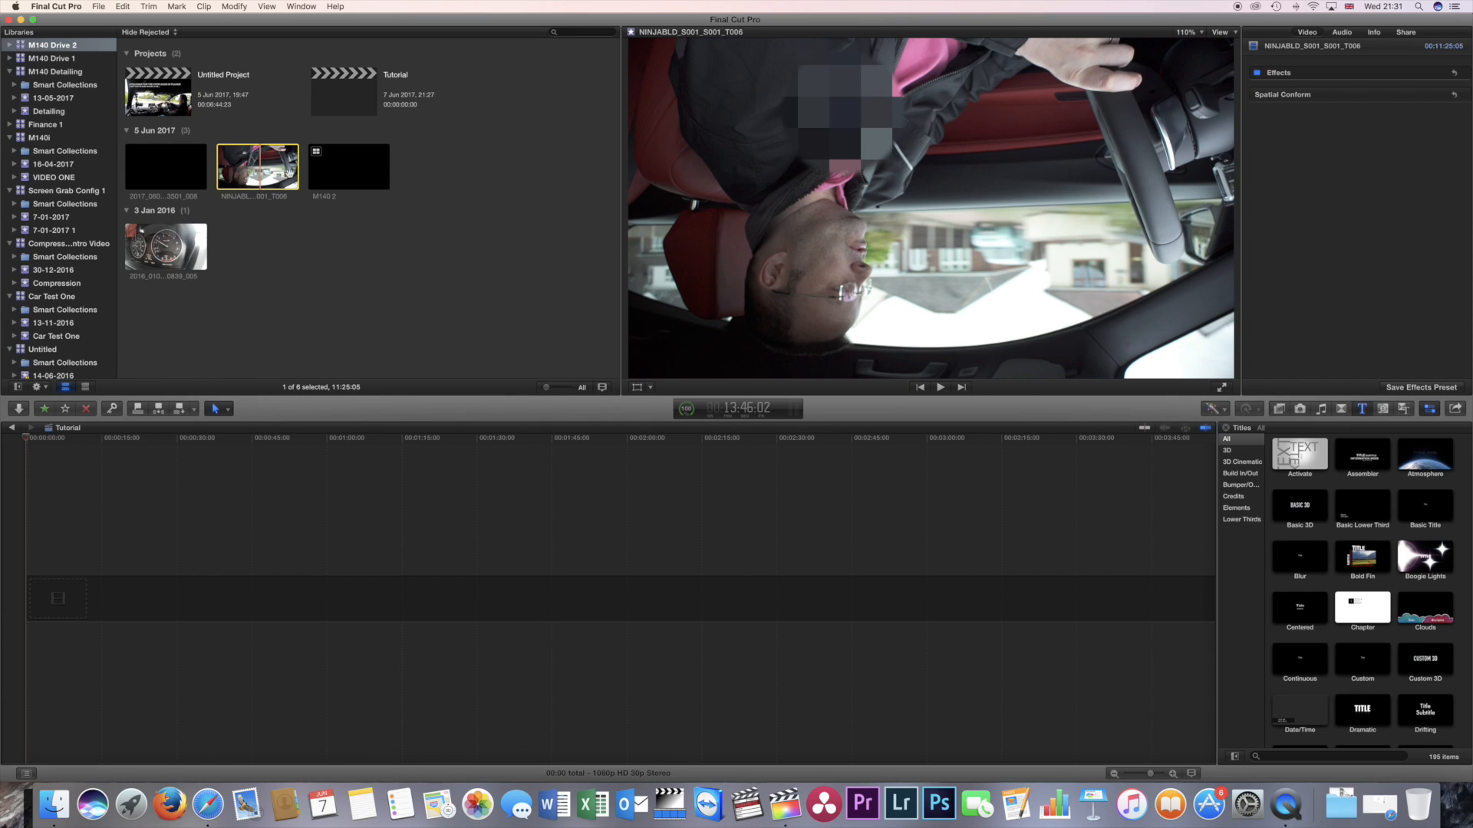
left_click(172, 245)
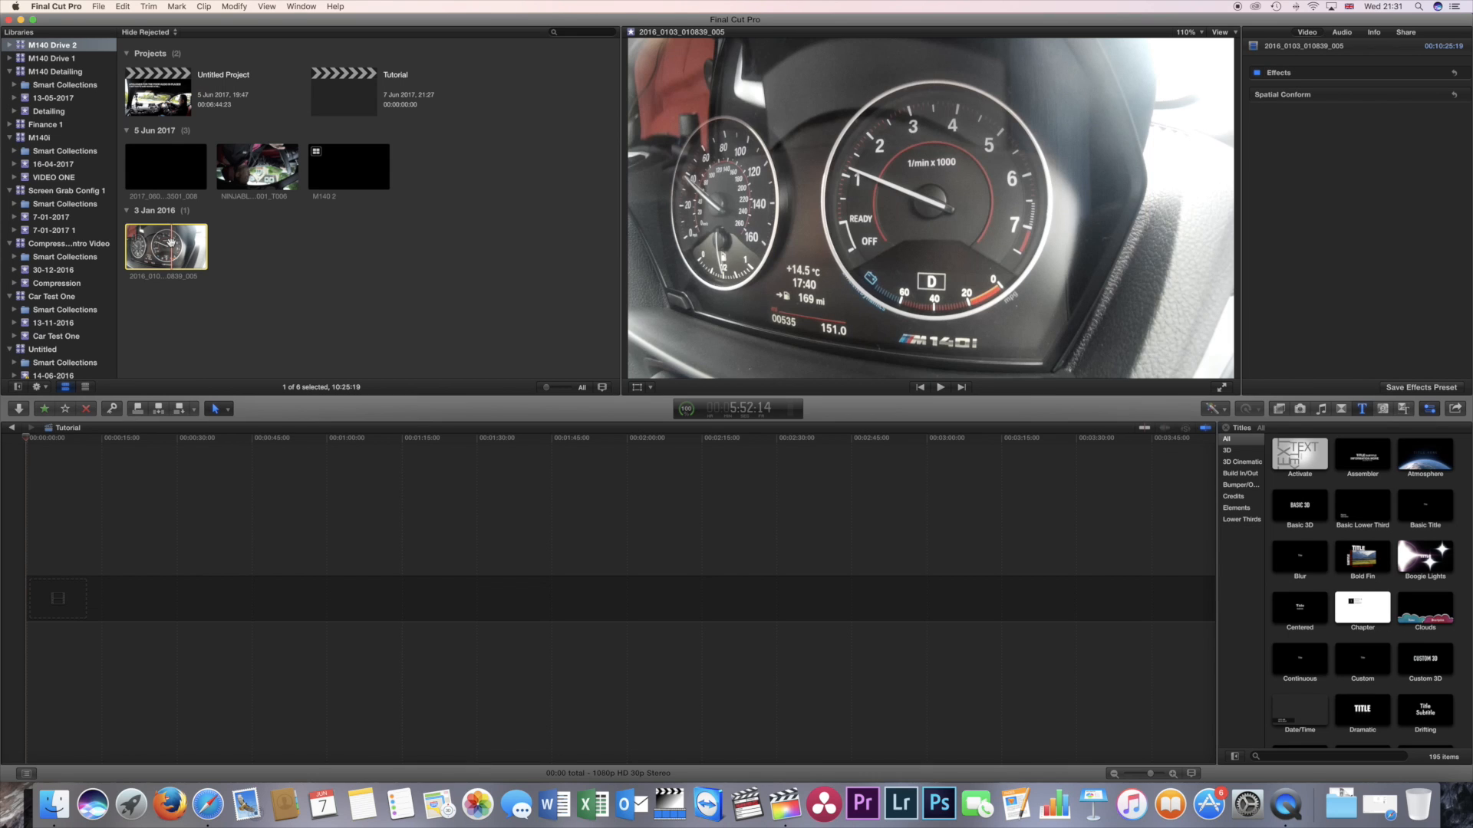
left_click(253, 167)
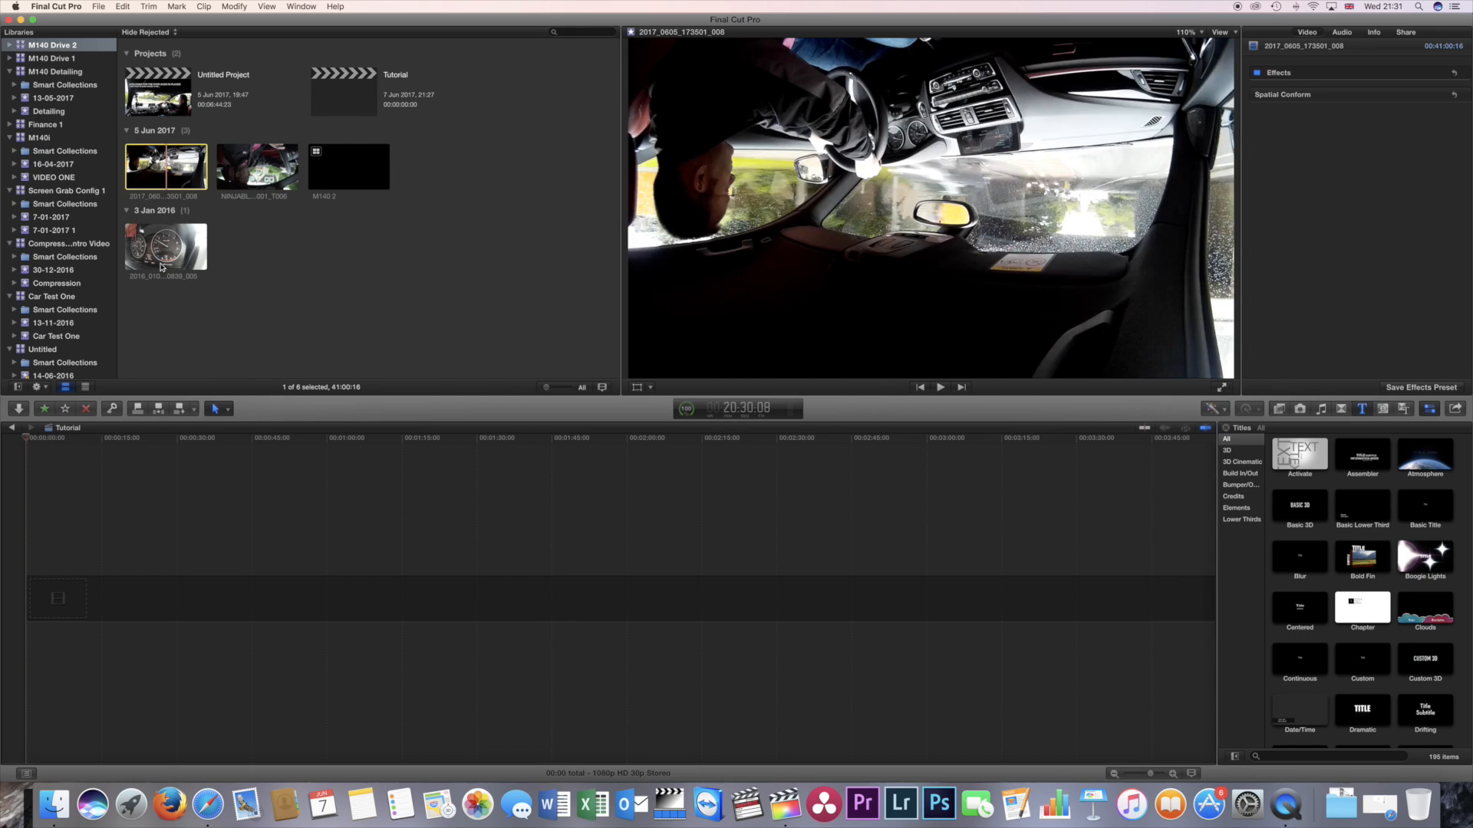
left_click(196, 228)
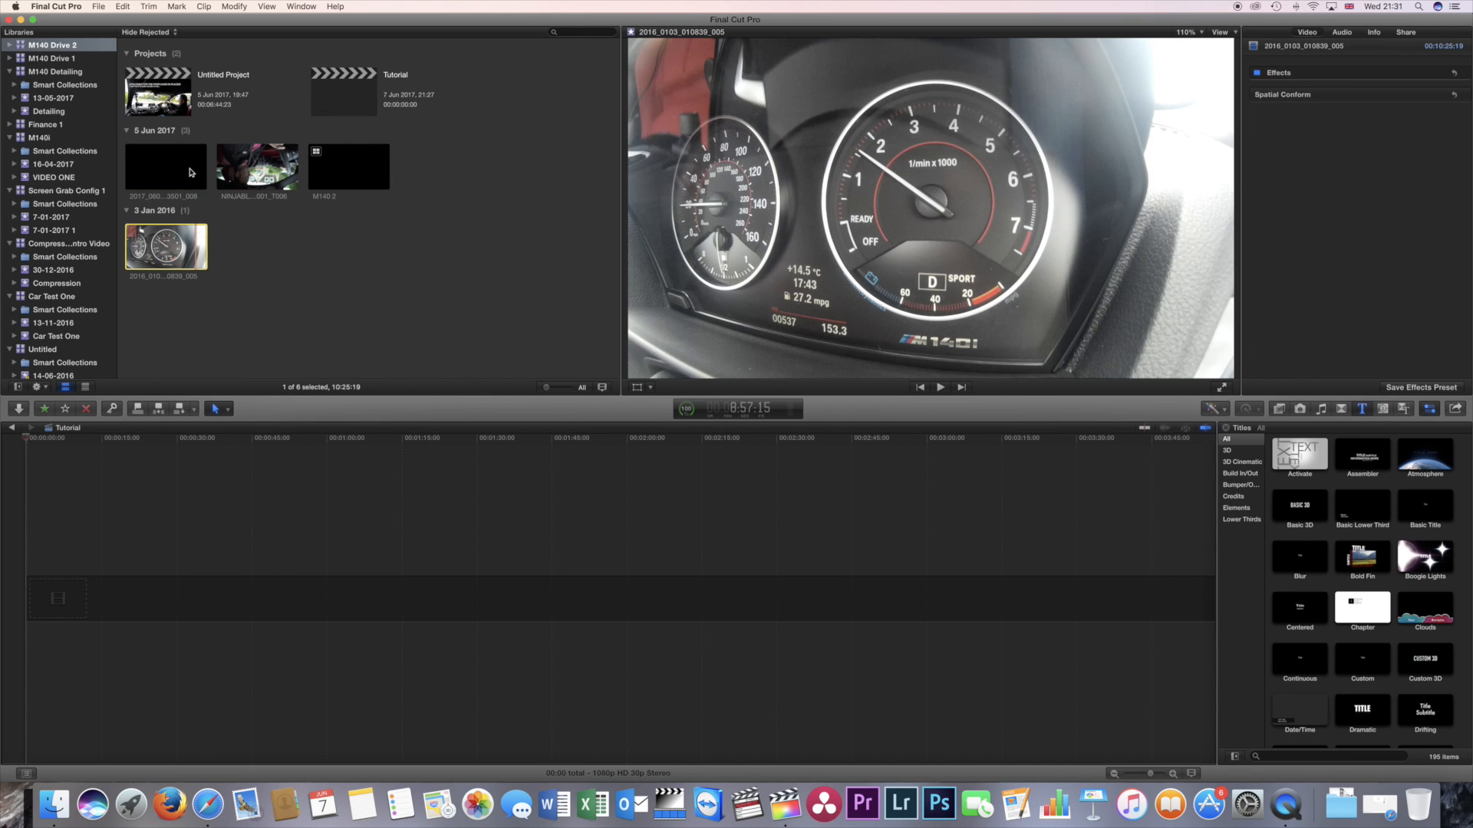
left_click(269, 166)
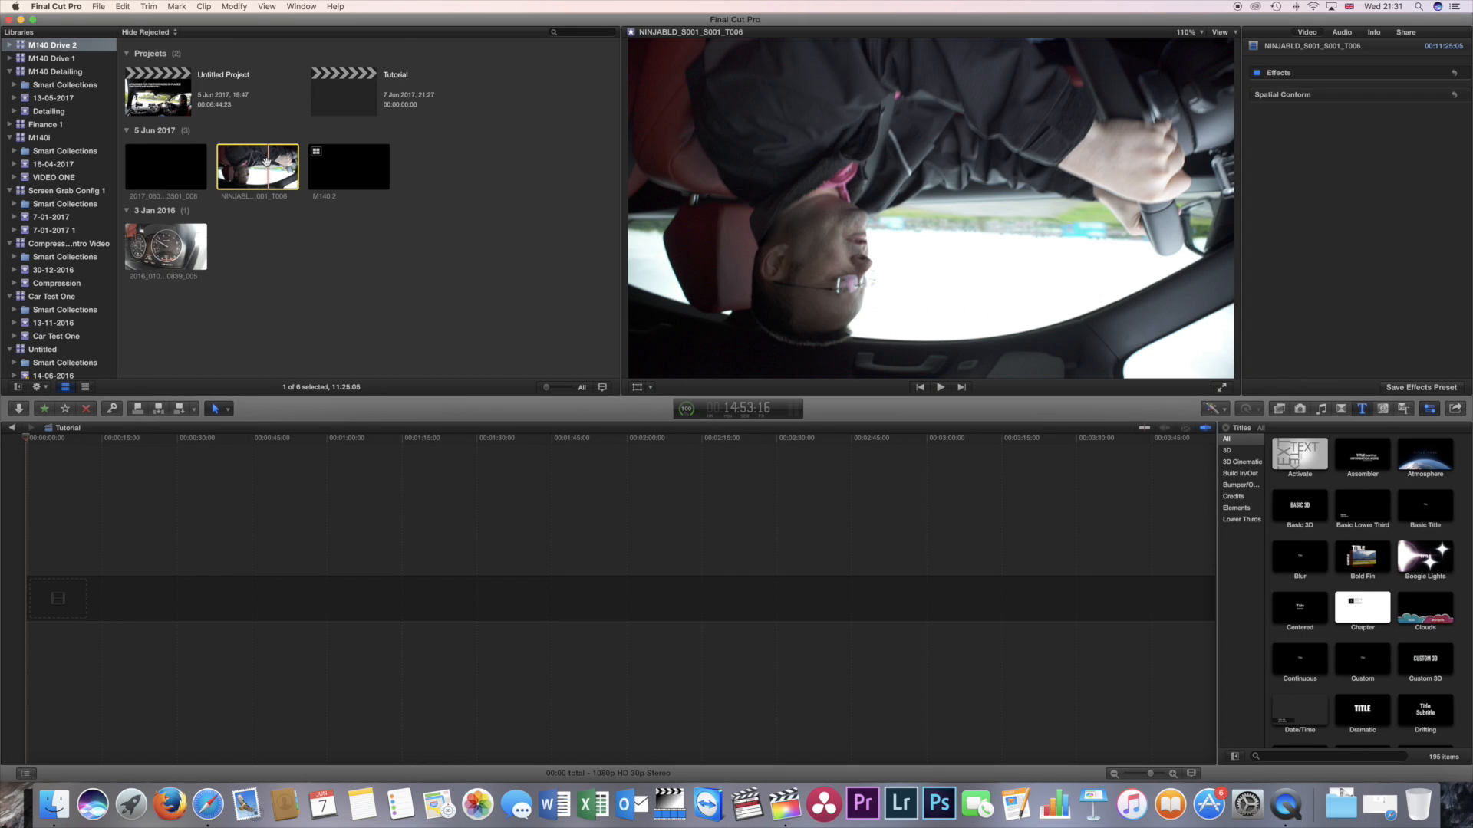
left_click(174, 233)
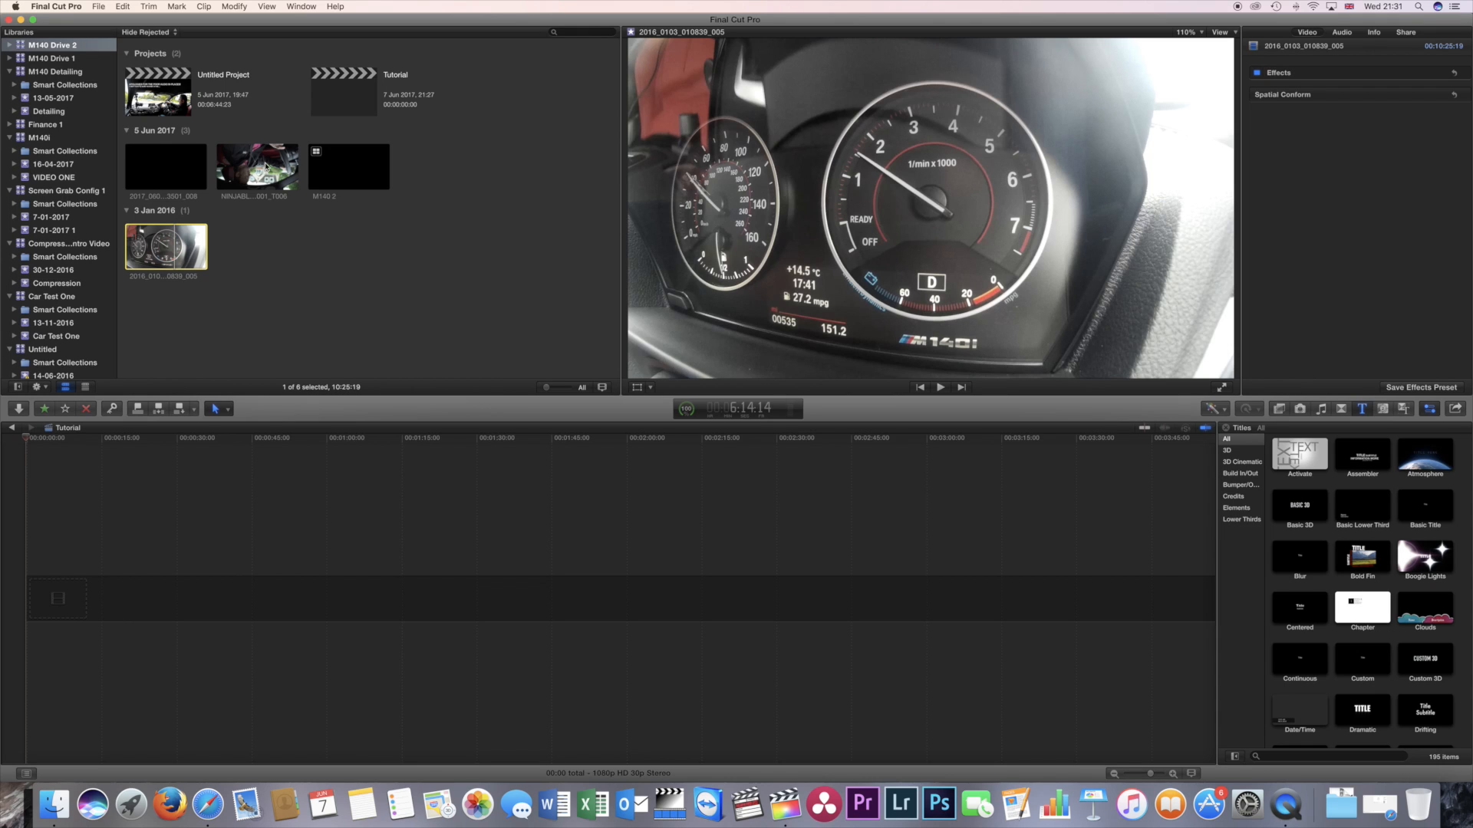
Create a multicam clip named Multicam from the three camera clips in the M140 Drive 2 event, using audio for synchronization.
left_click(243, 174)
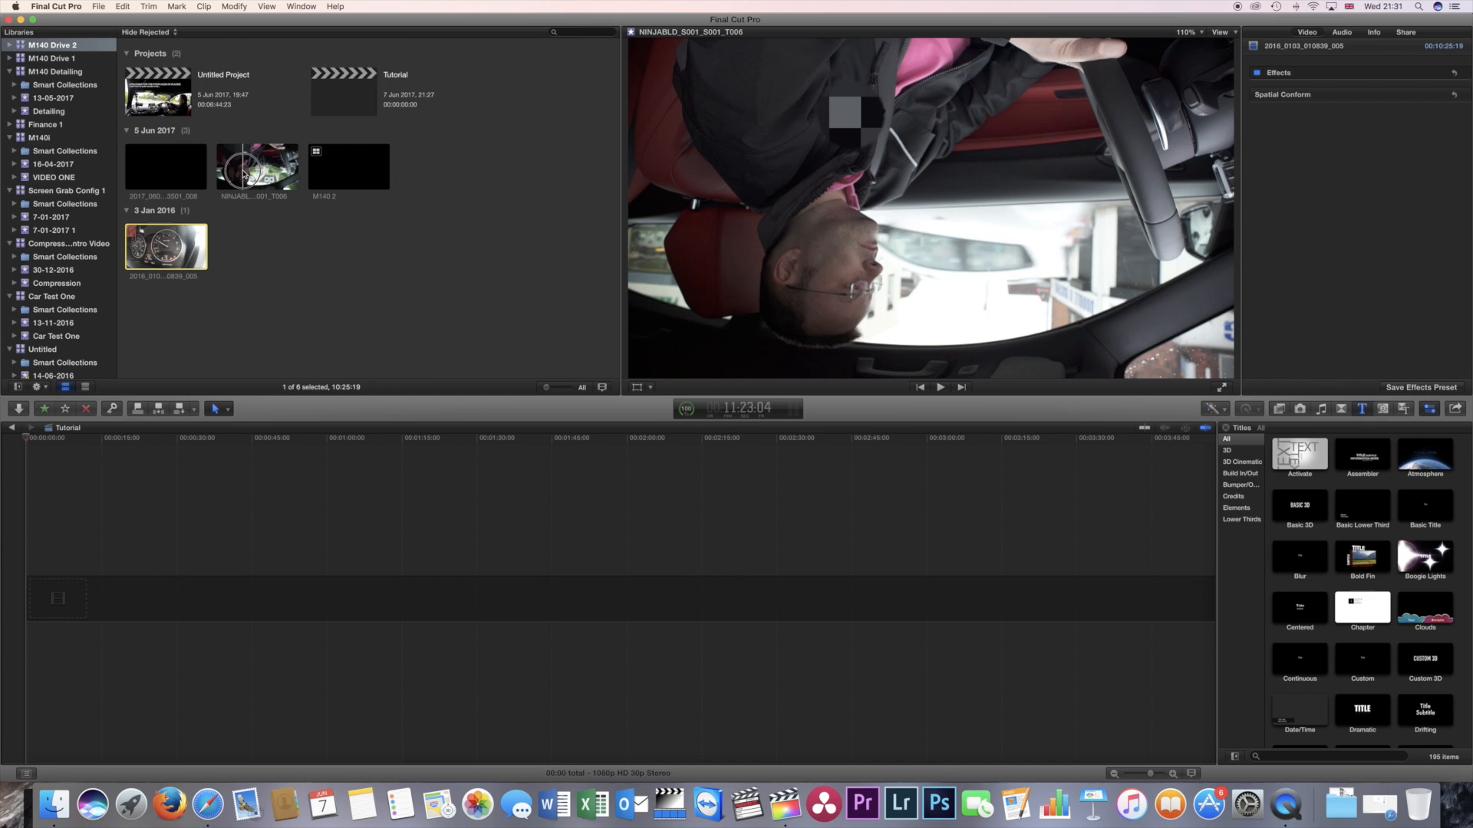
left_click(173, 161, "super")
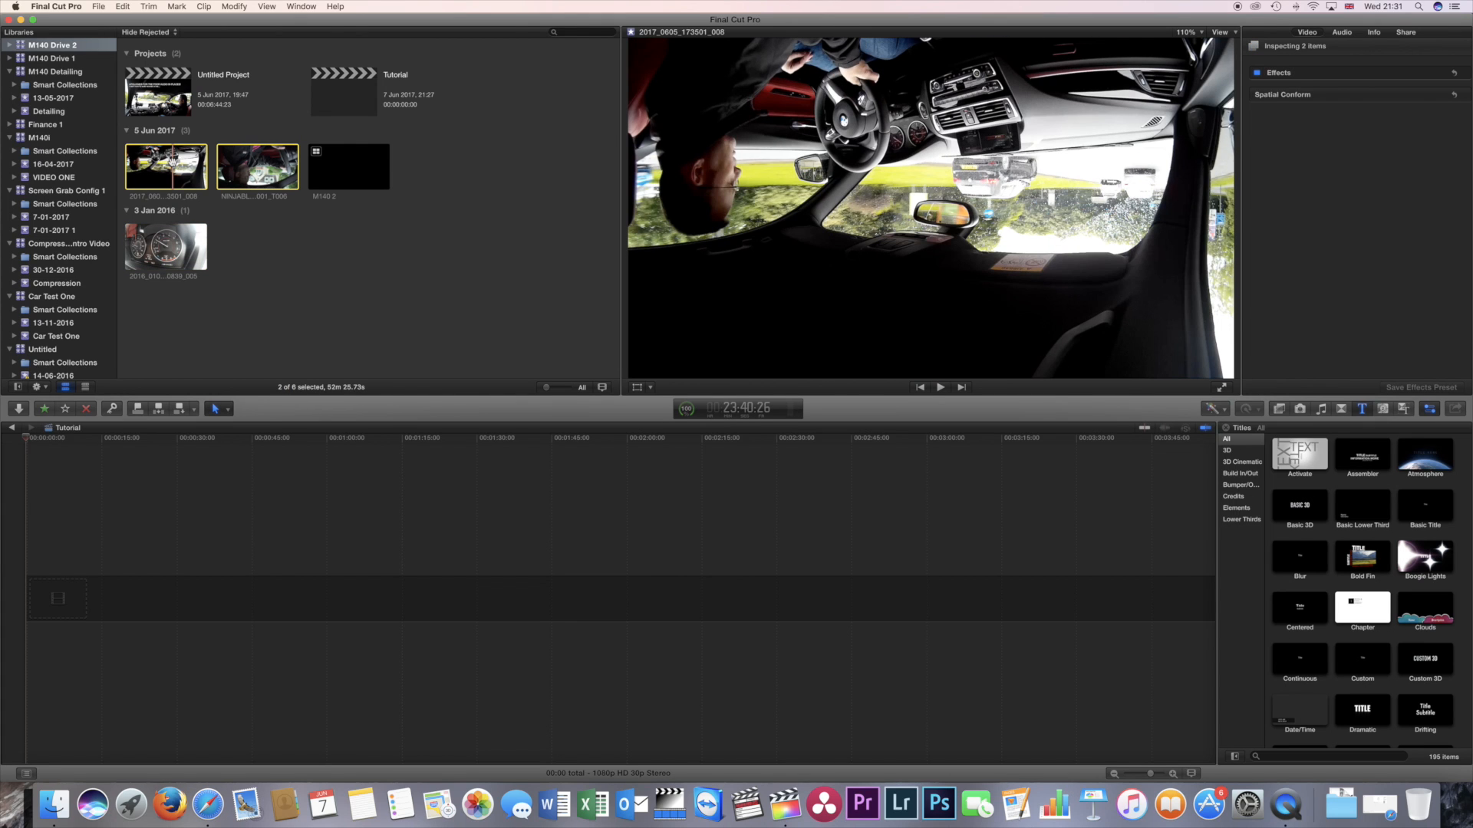
left_click(170, 244, "super")
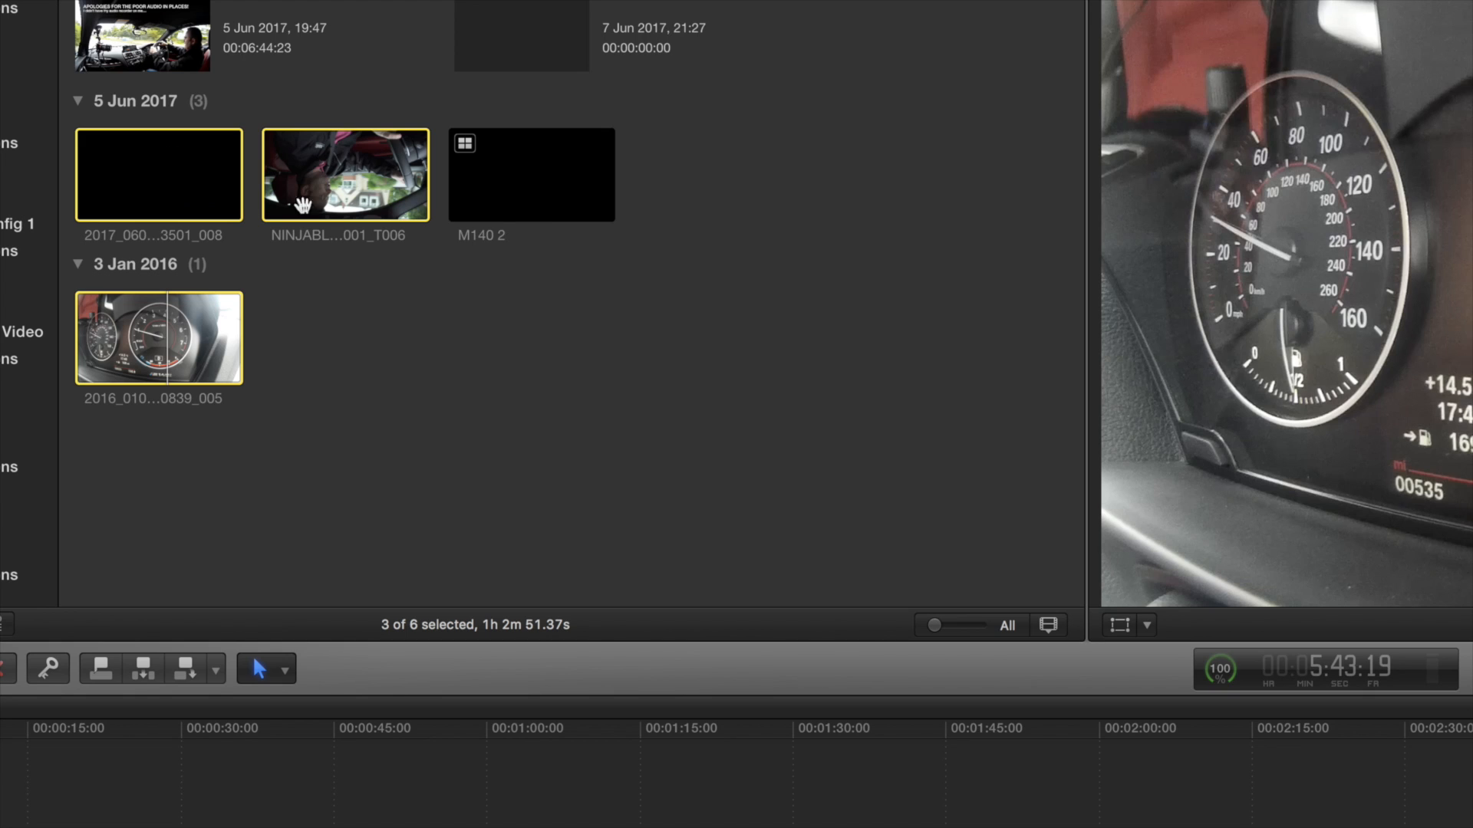
right_click(190, 199)
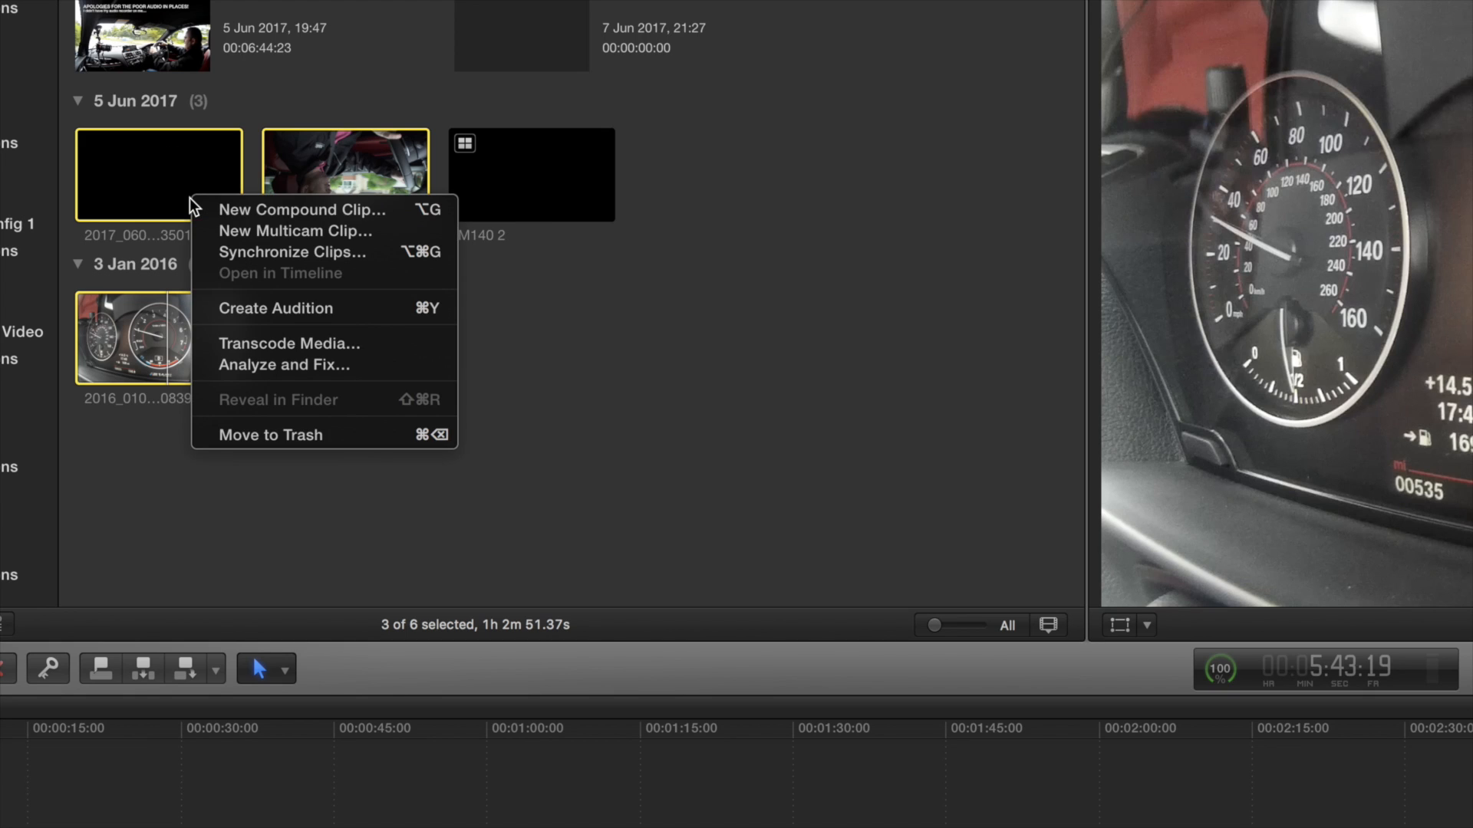
left_click(302, 231)
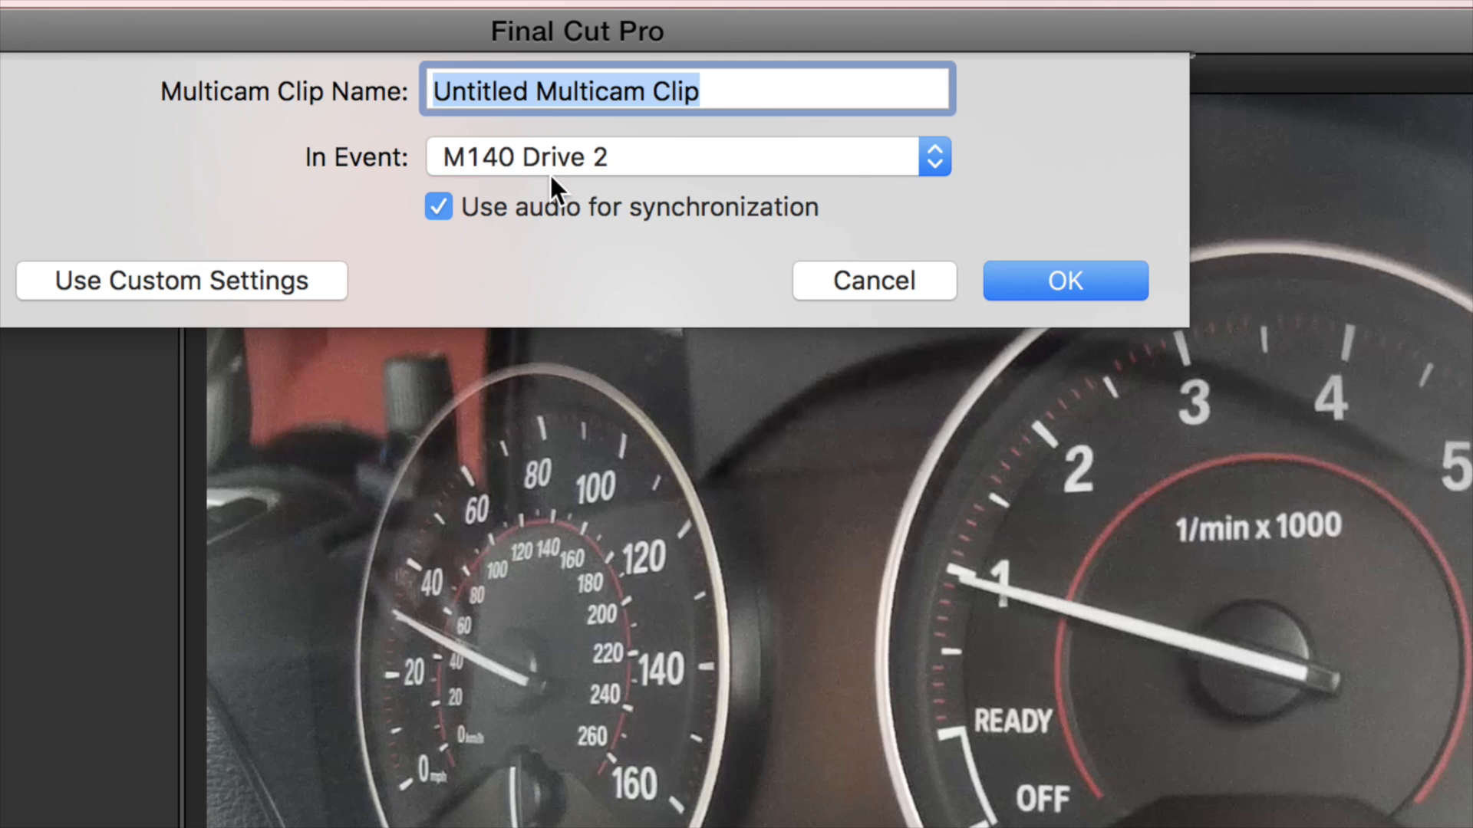
type("Multicam")
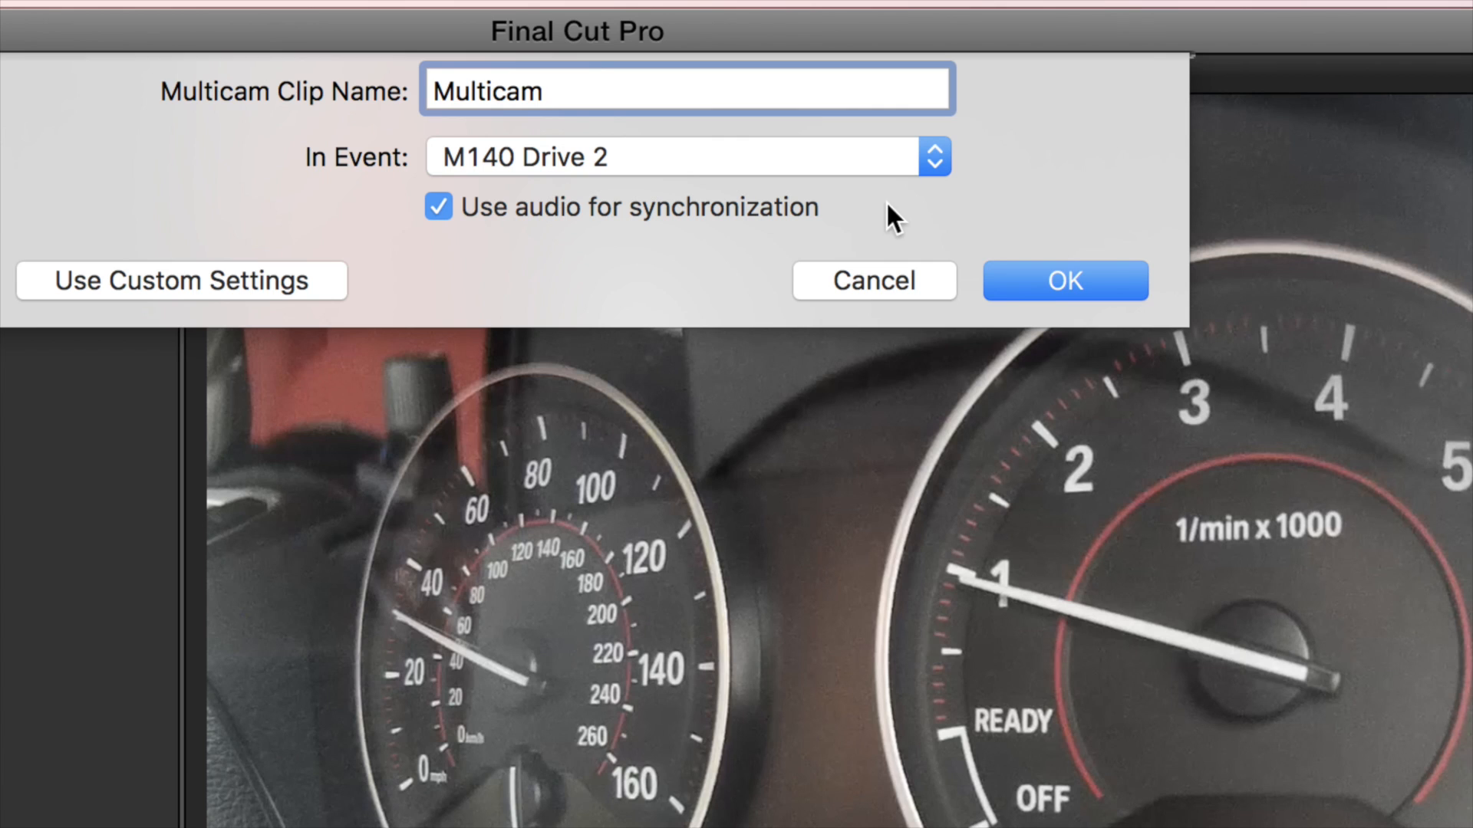
left_click(1031, 279)
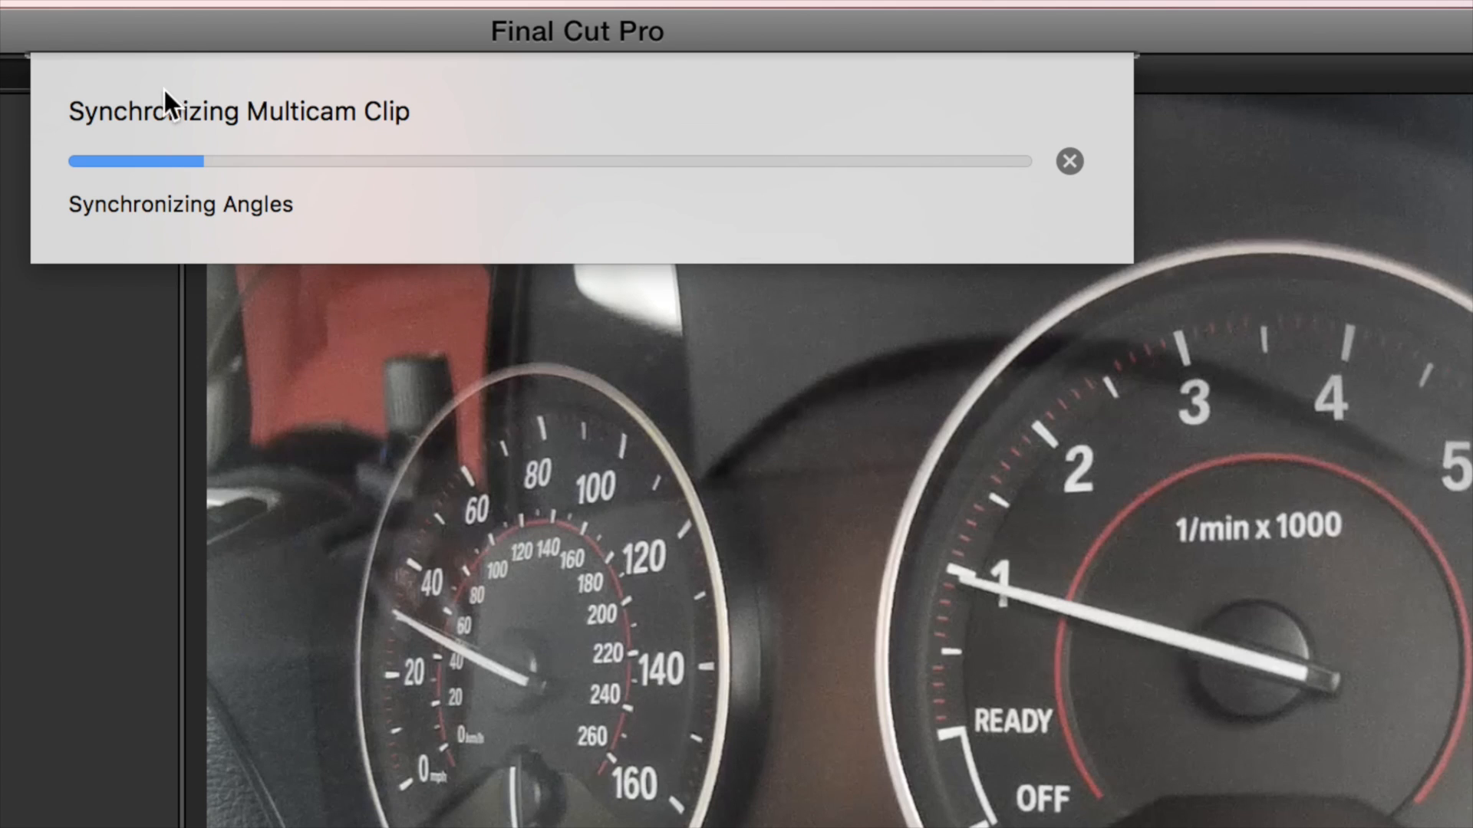
left_click(1070, 160)
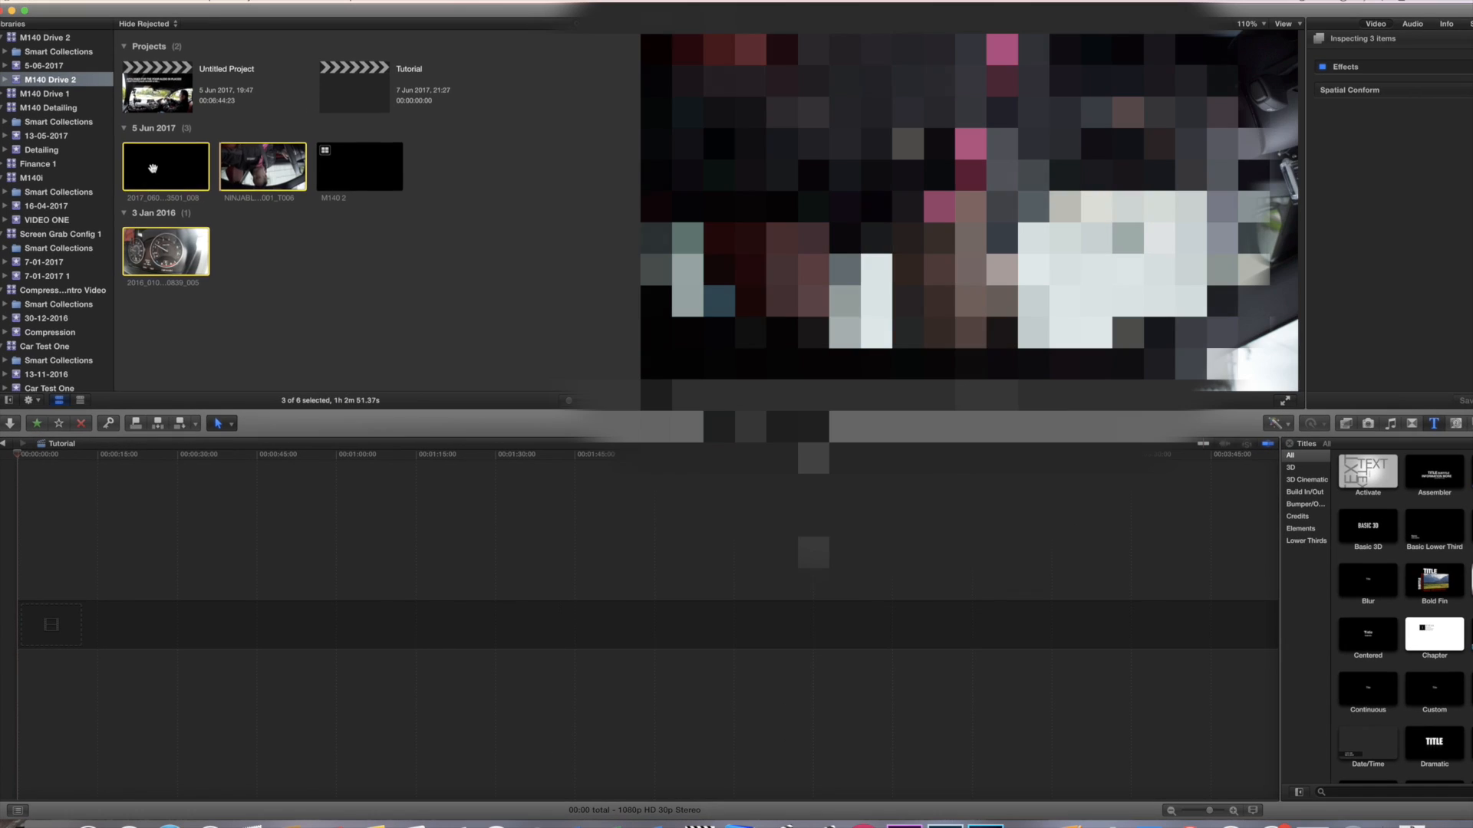
right_click(157, 170)
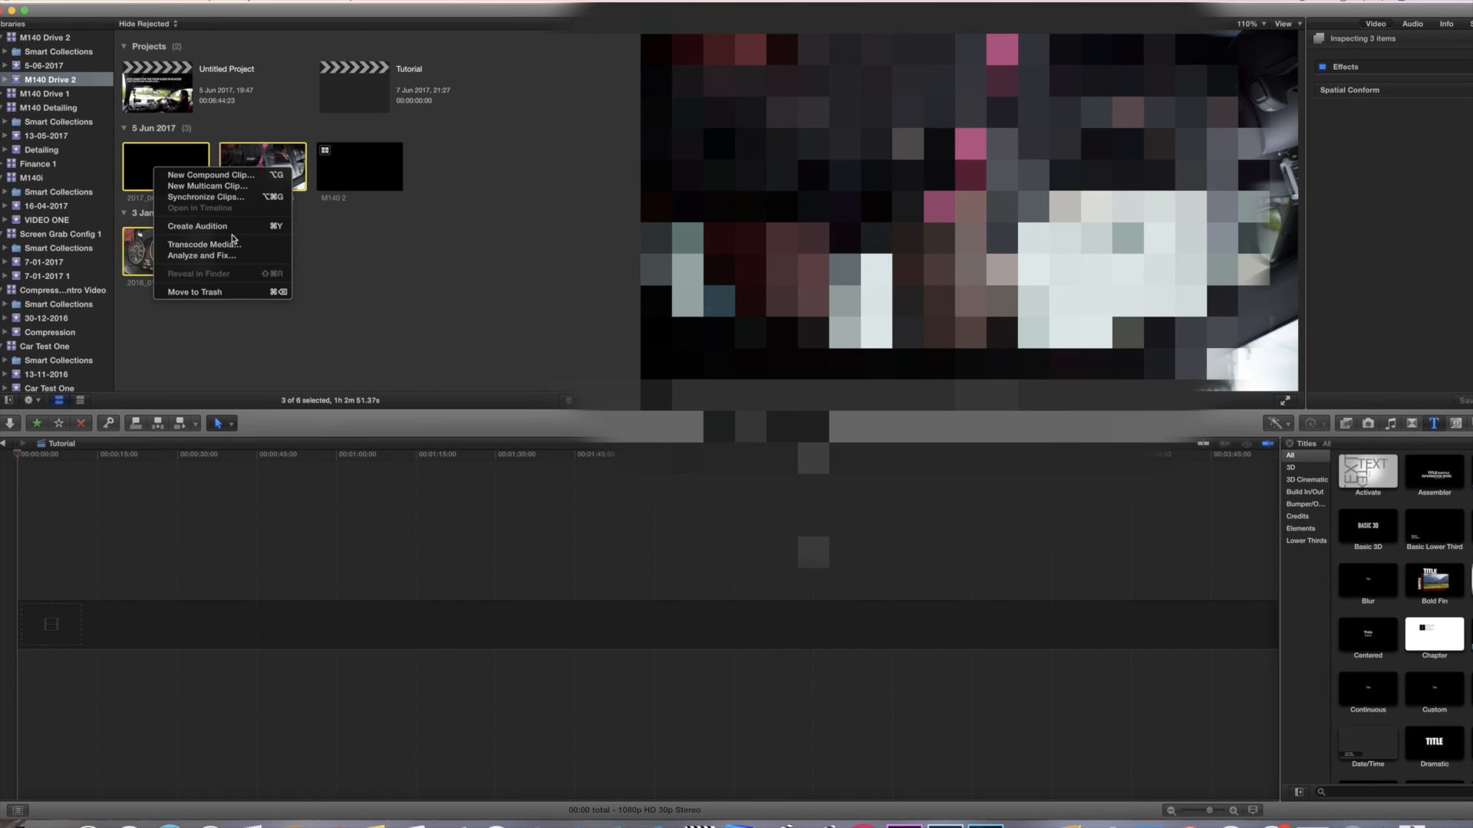
left_click(215, 186)
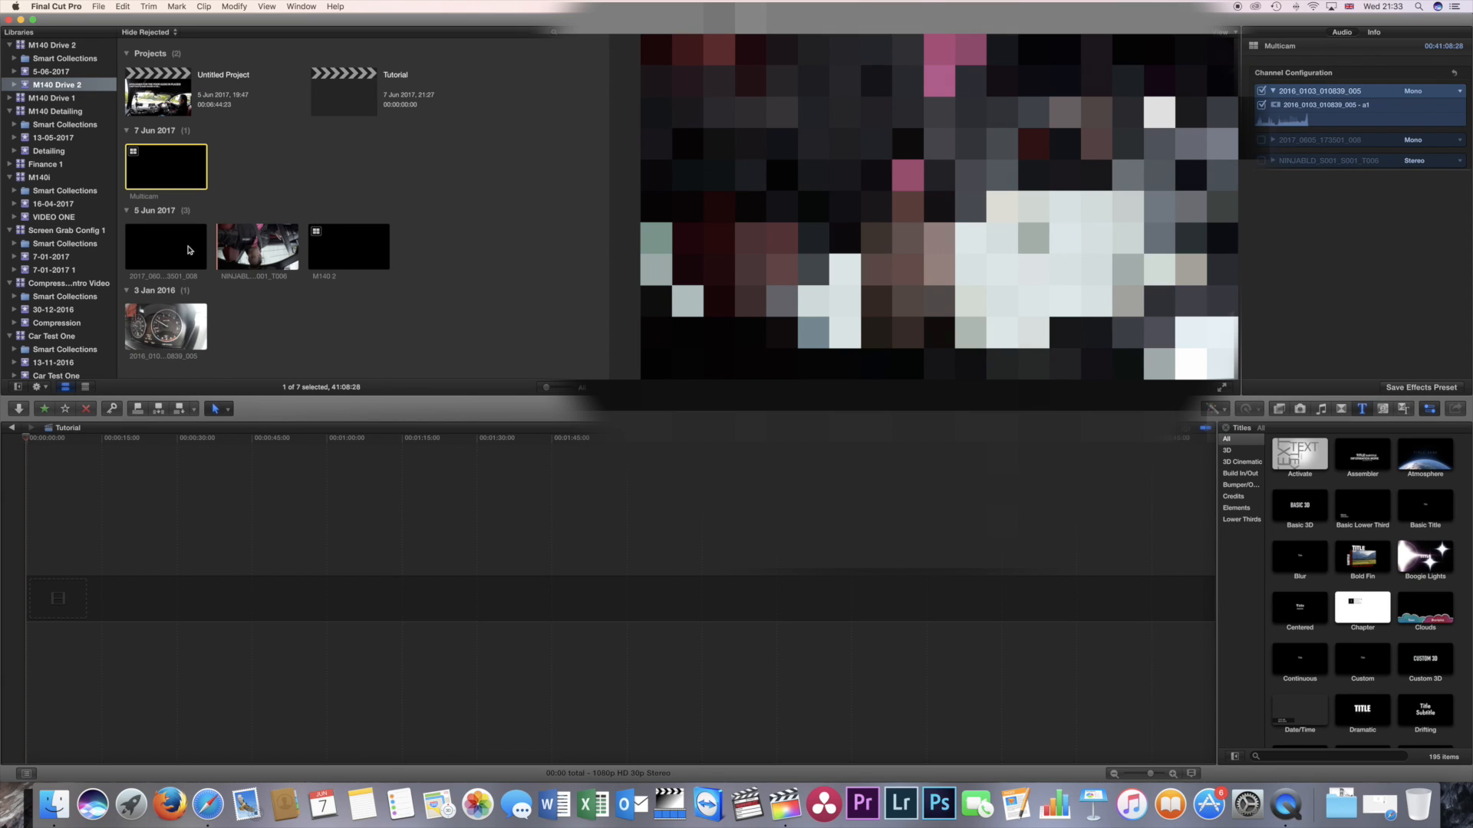
Open the Multicam clip, monitor the 2017_0605_173501_008 angle and set its clip's rotation to 180°.
double_click(168, 175)
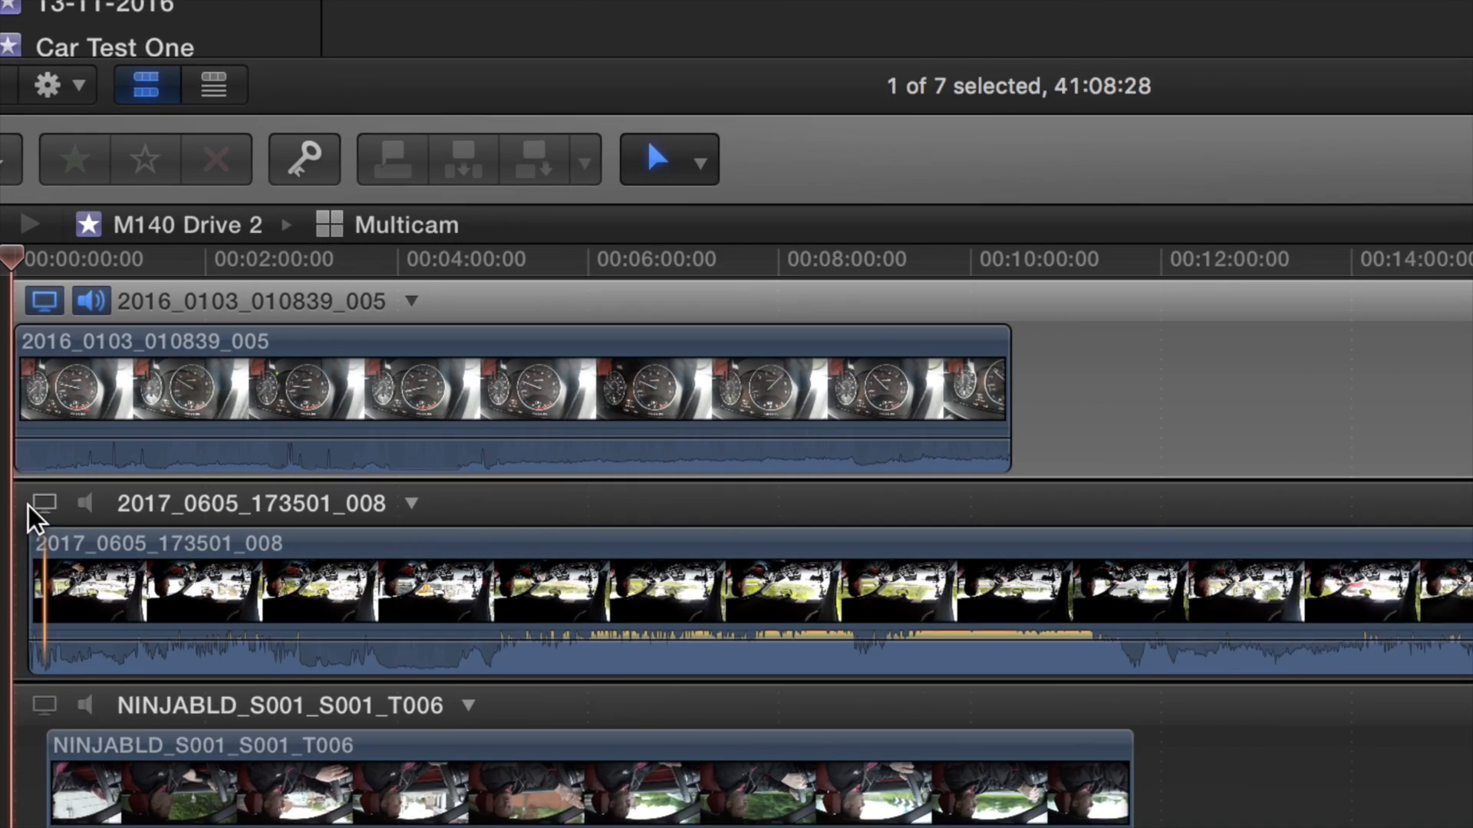
left_click(35, 510)
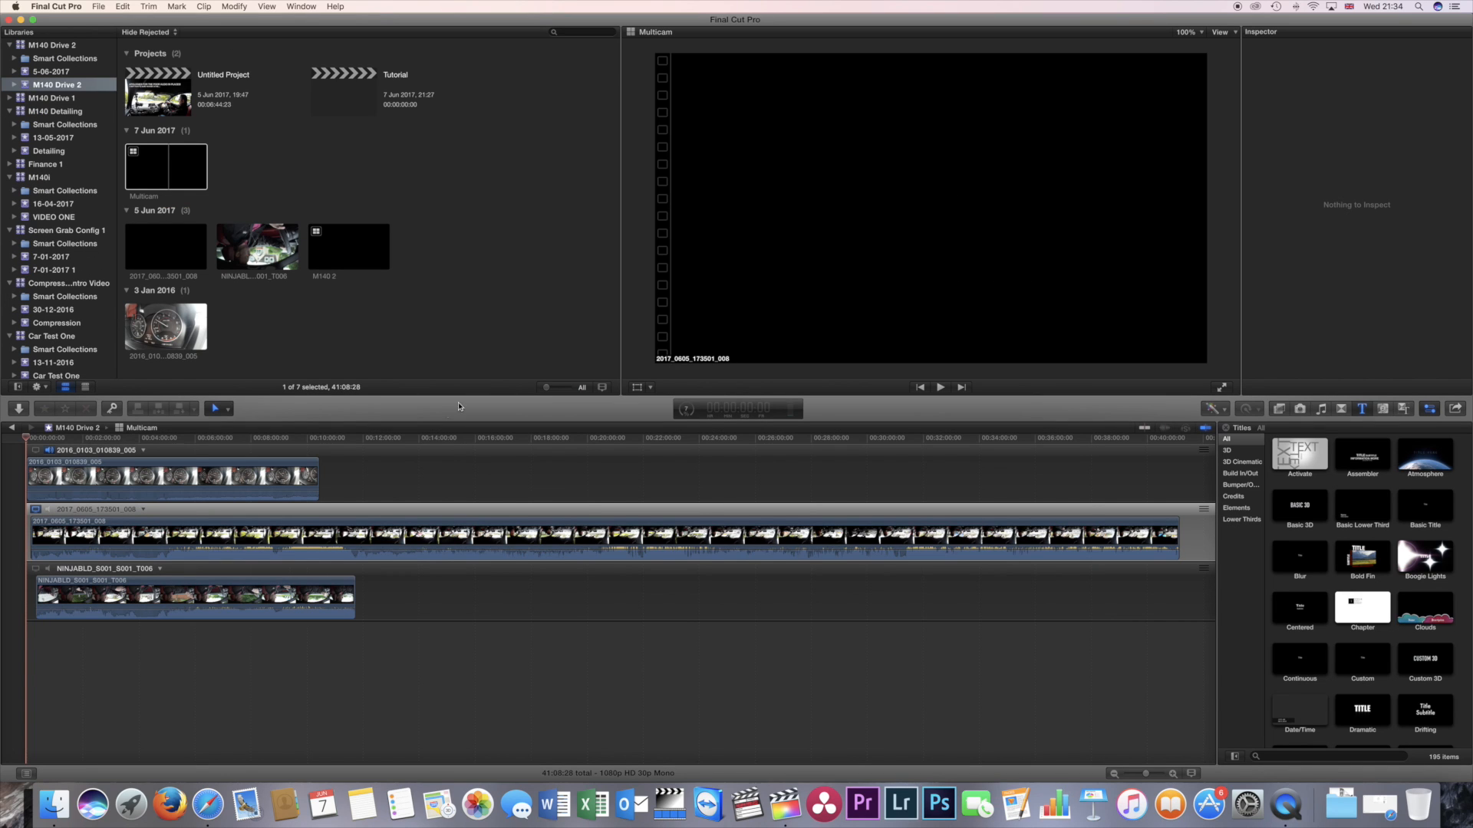
left_click_drag(412, 443, 426, 441)
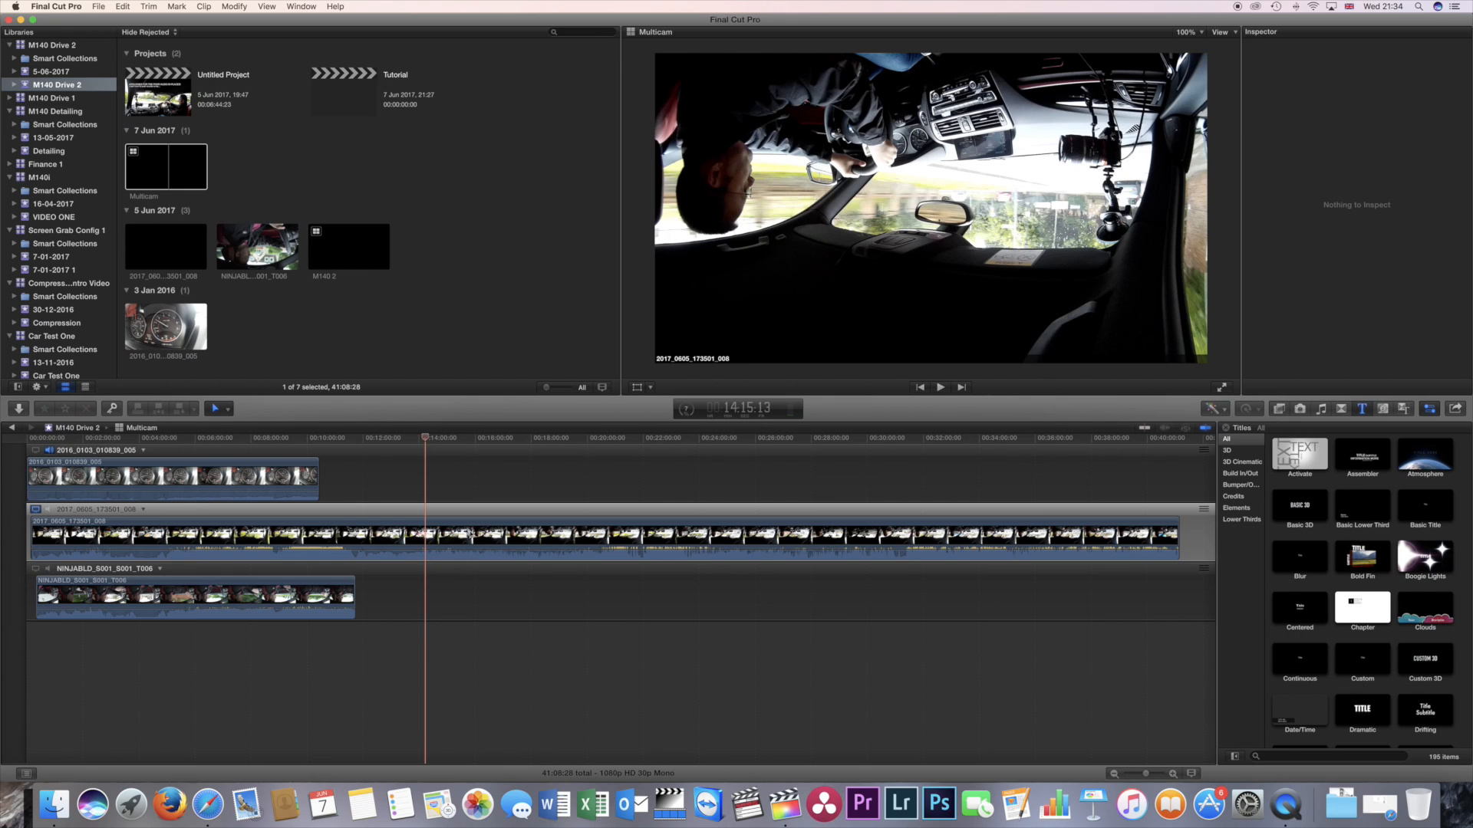
left_click(481, 547)
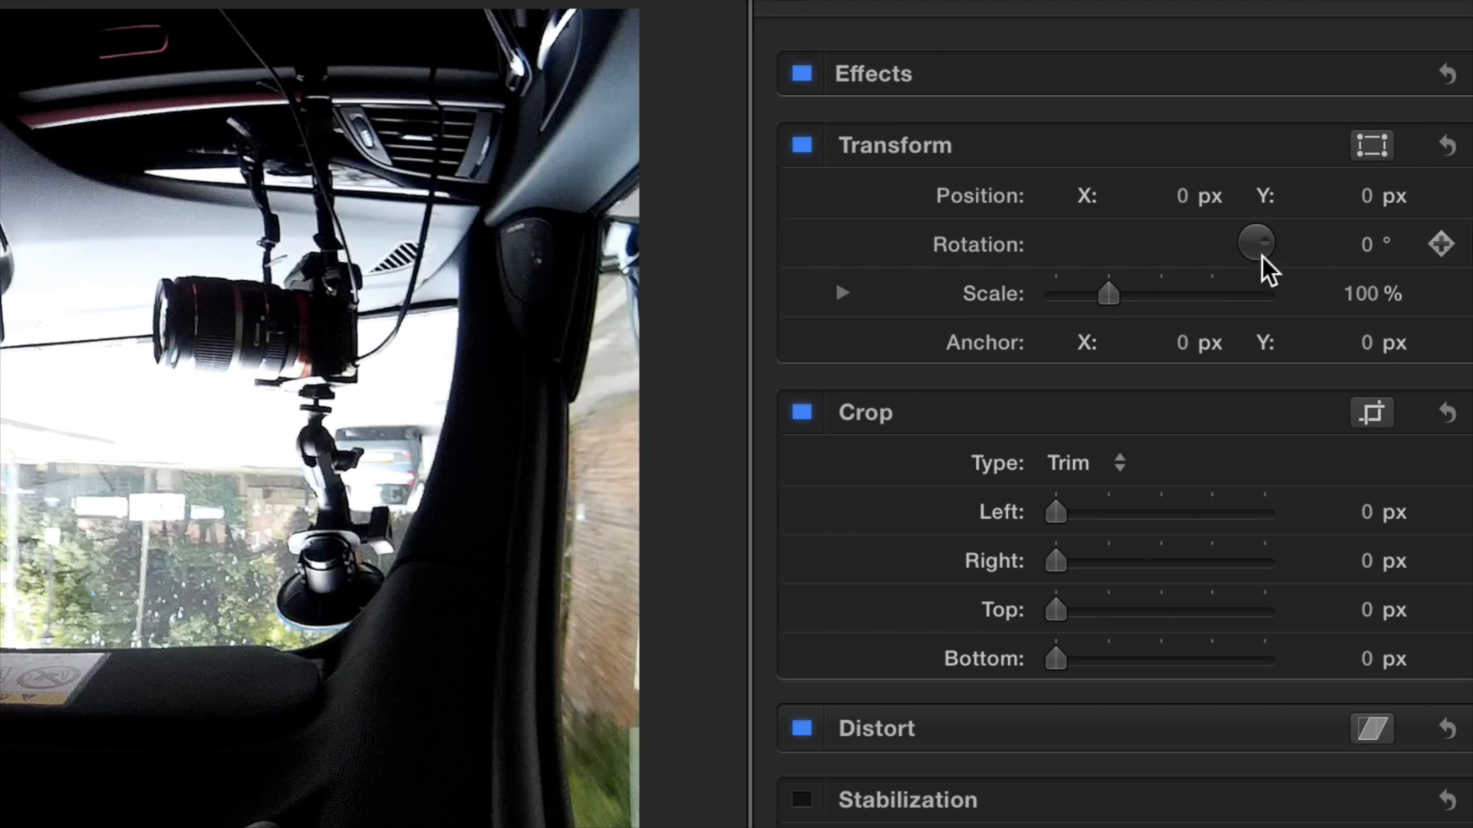
left_click(1356, 253)
type("180")
key("Return")
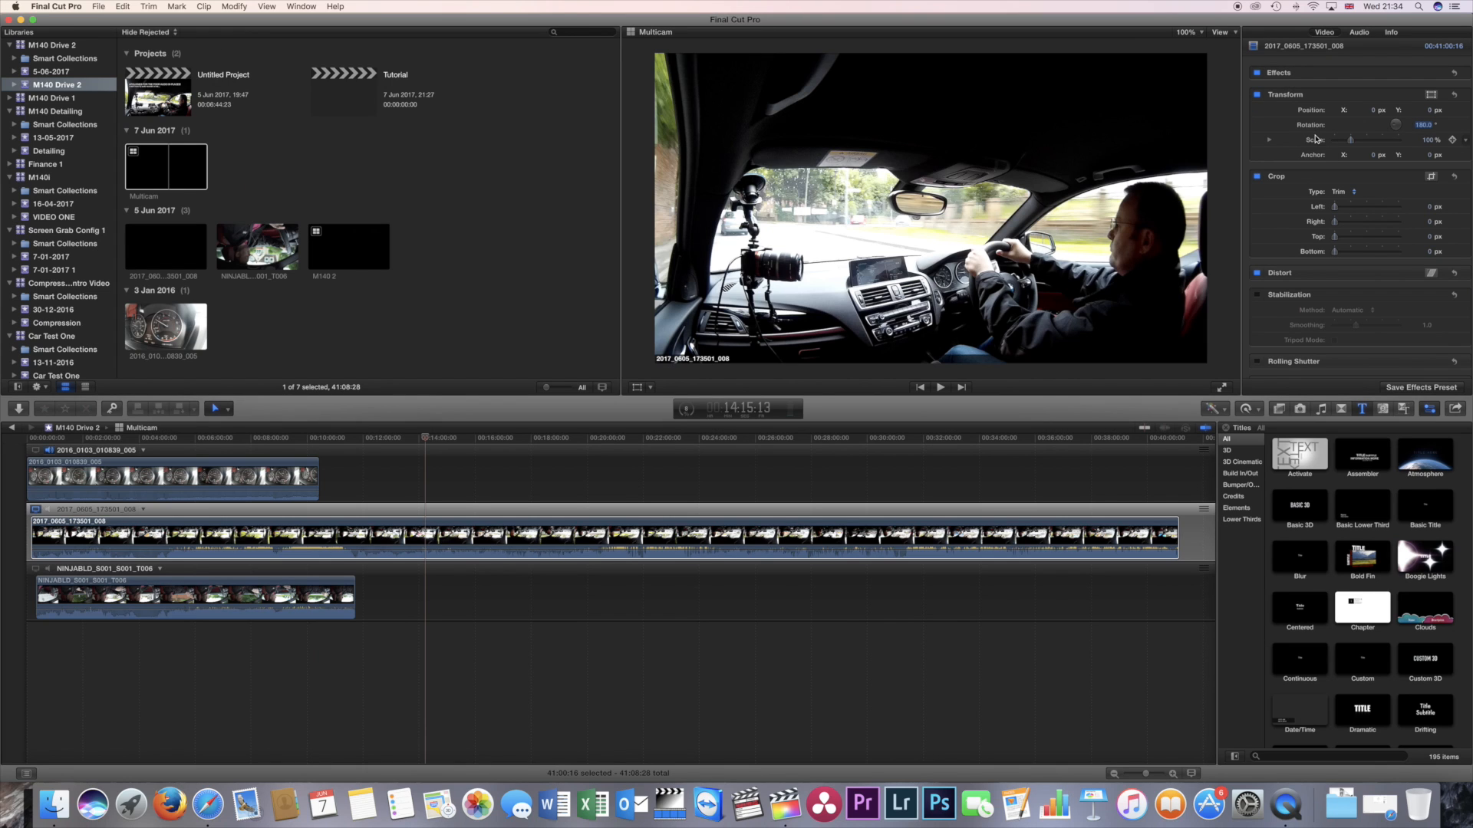
Monitor the NINJABLD_S001_S001_T006 angle and set its clip's rotation to 180°.
left_click(272, 589)
left_click(35, 569)
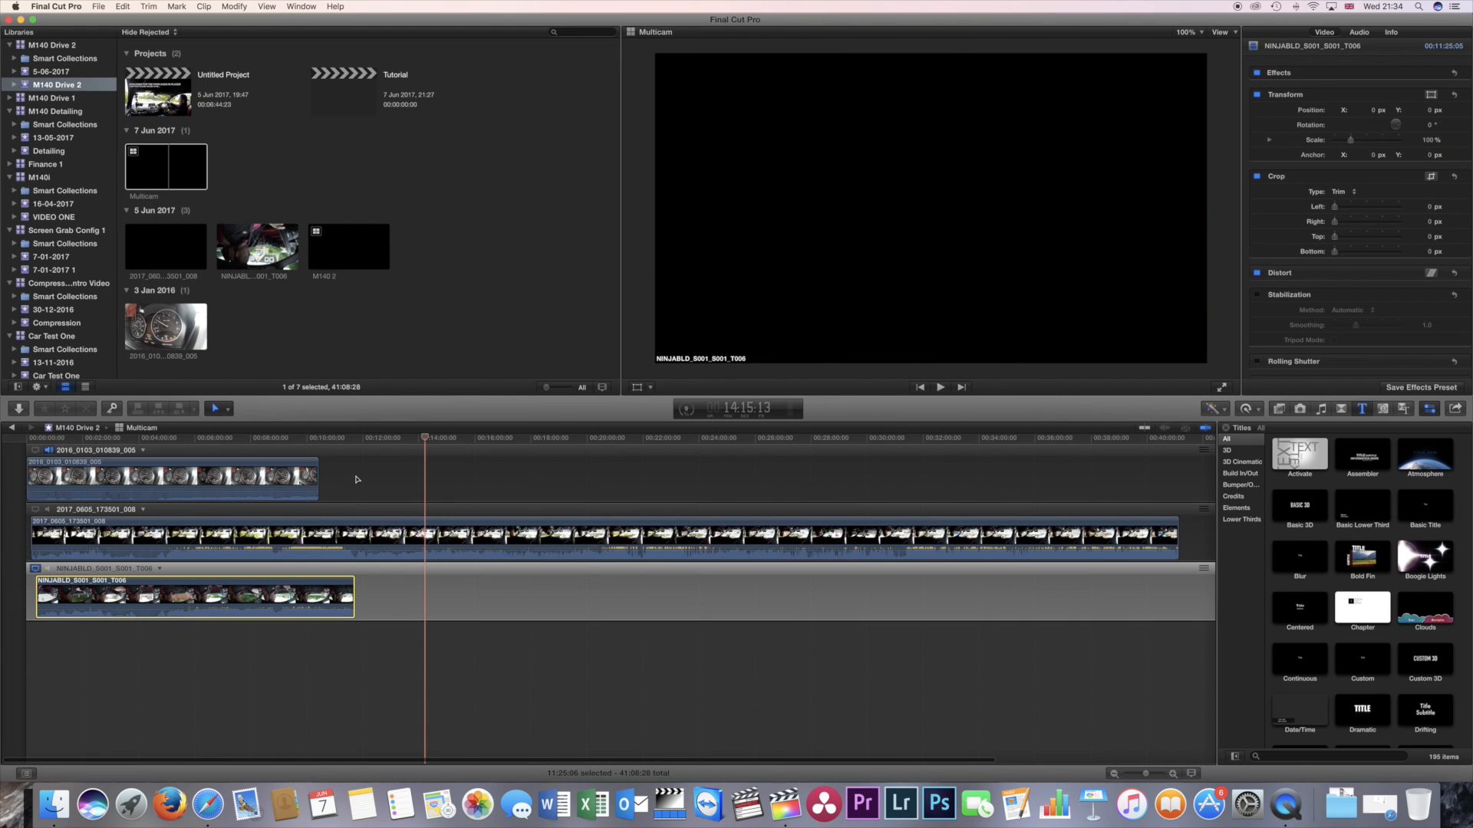
left_click(333, 438)
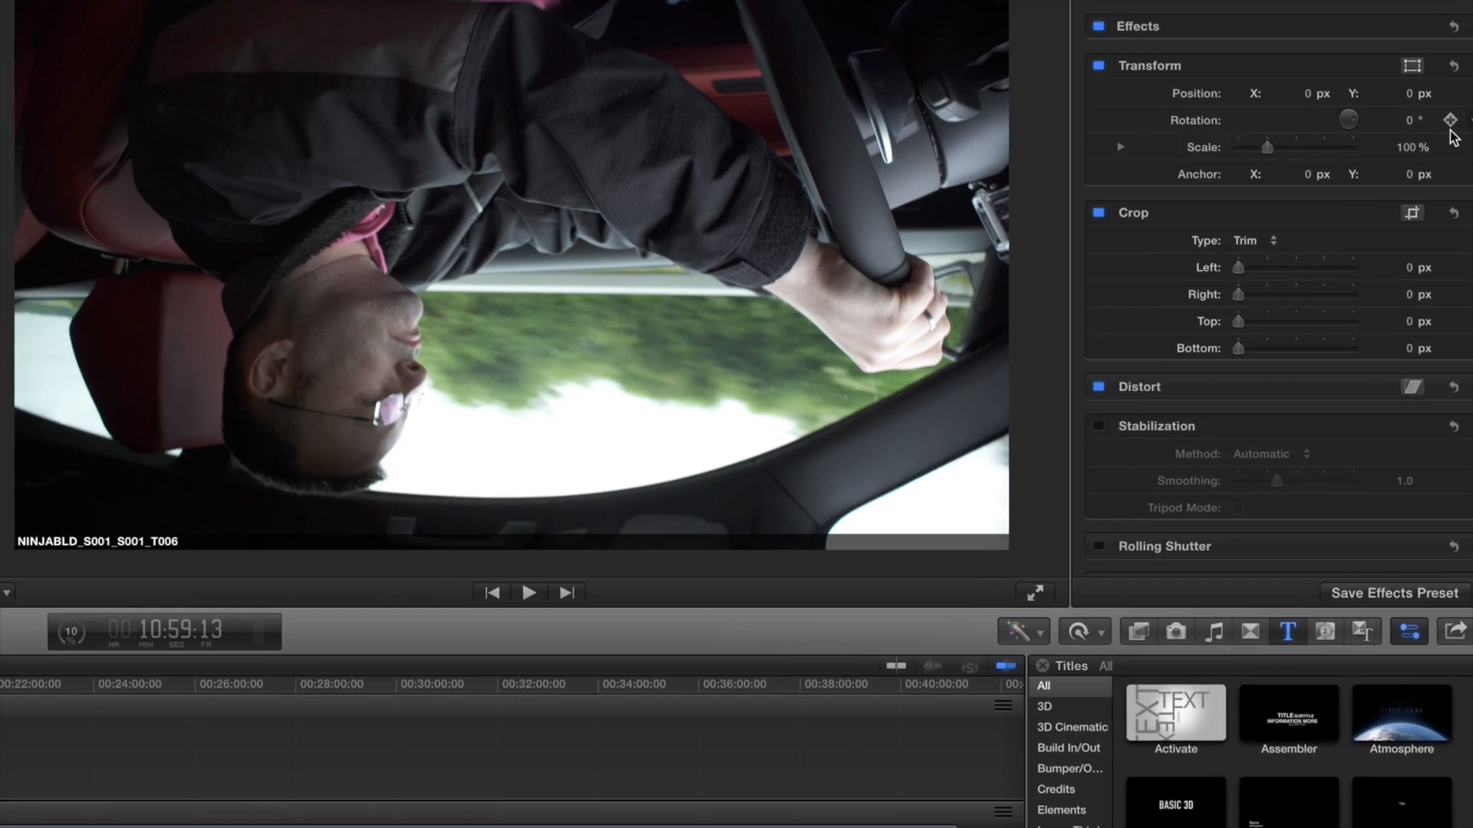
scroll(1439, 130, "down", 3)
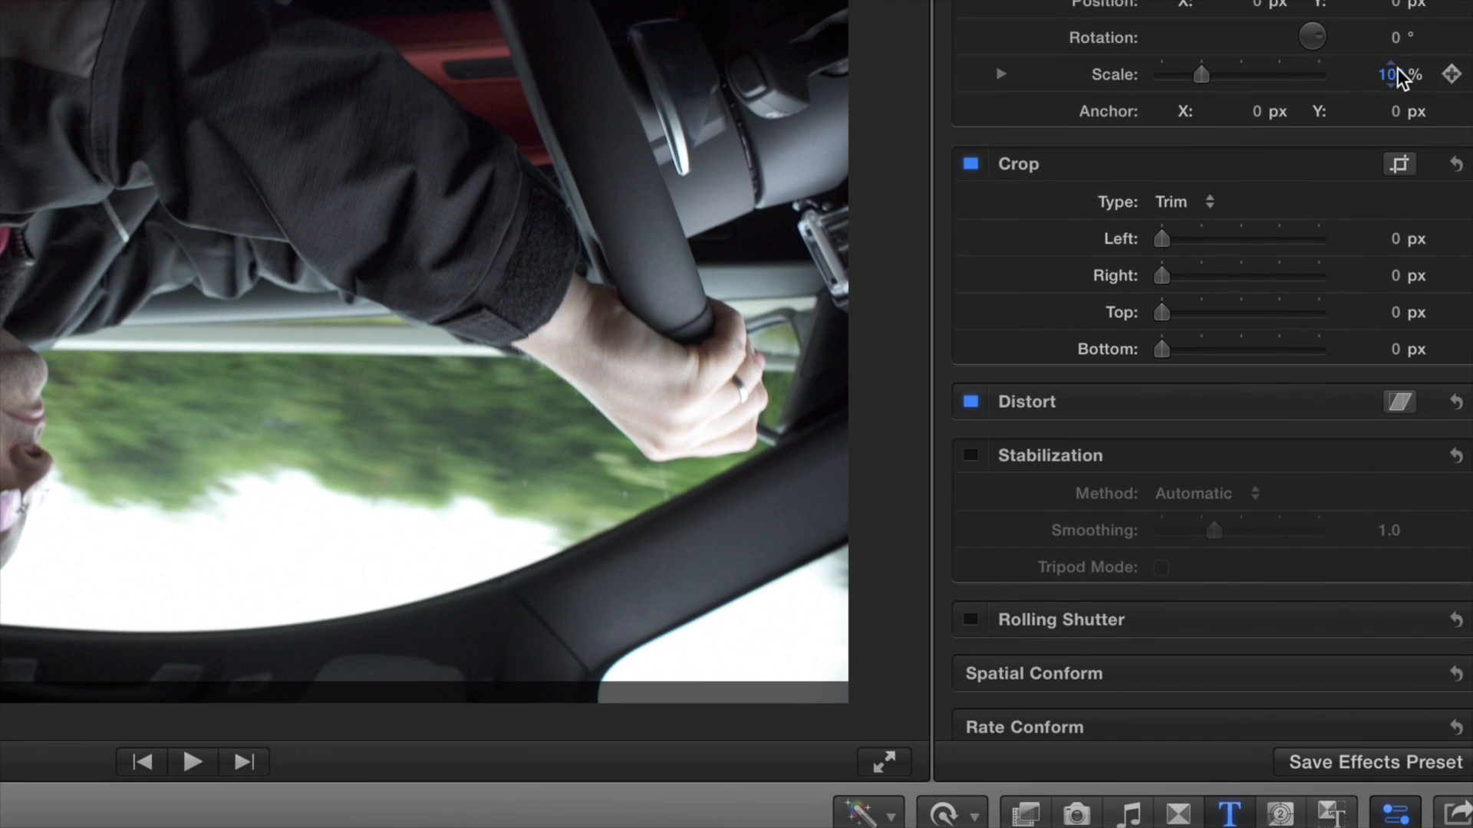
left_click(1396, 38)
type("180")
key("Return")
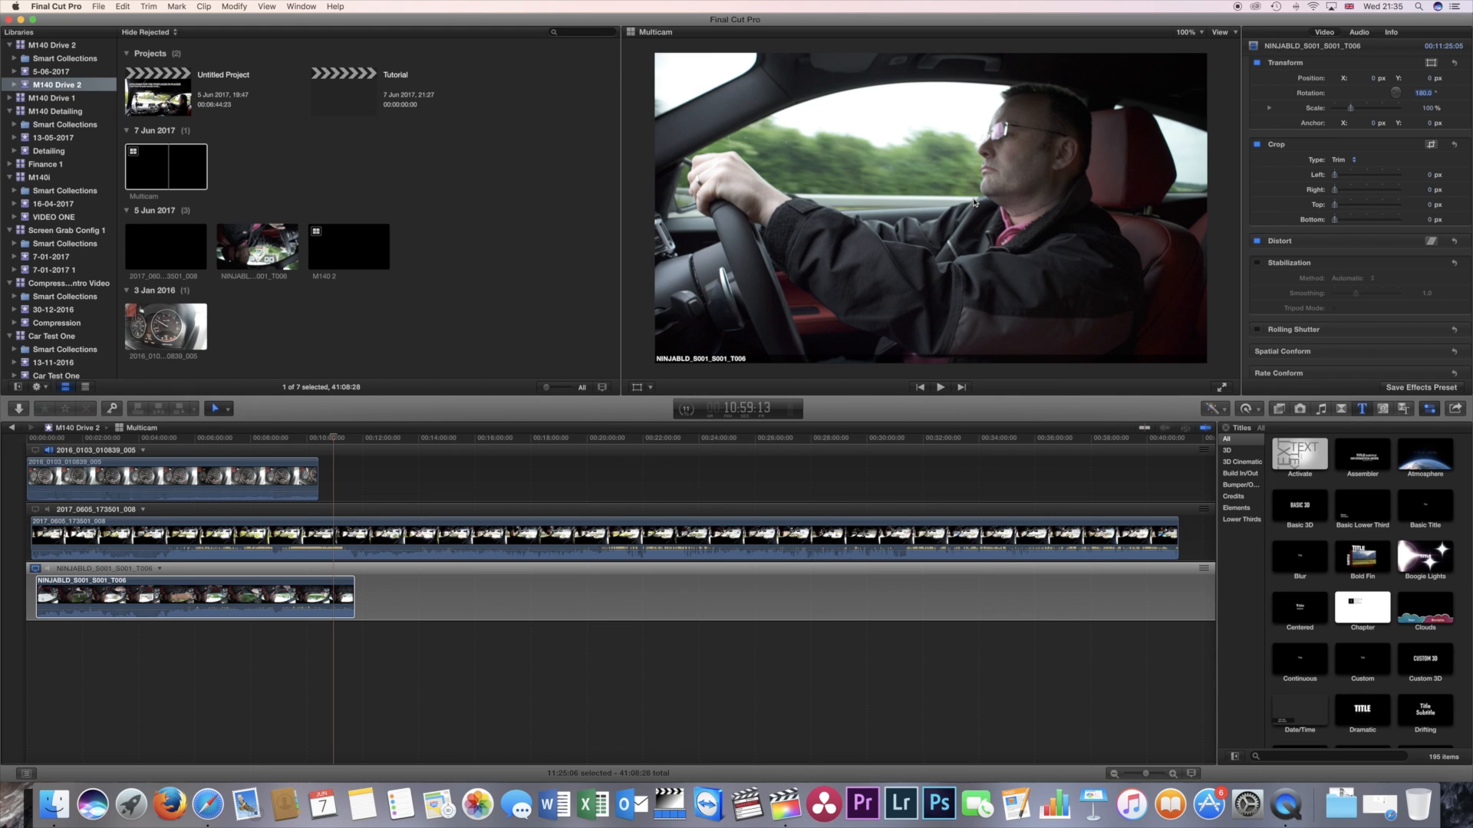
Add the Multicam clip to the Tutorial project's empty timeline and show its angles beside the viewer.
left_click(12, 429)
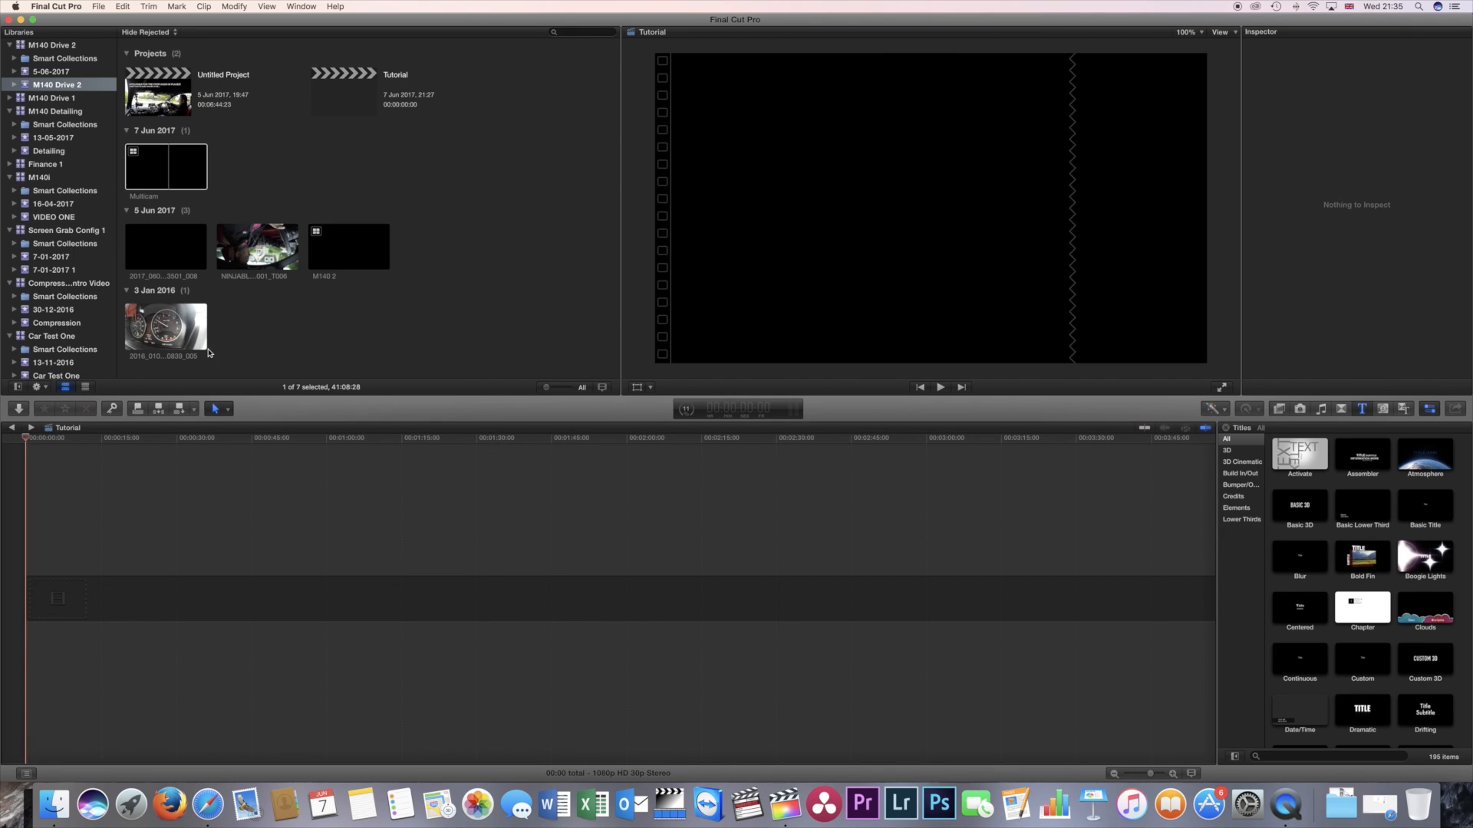
left_click_drag(176, 322, 31, 599)
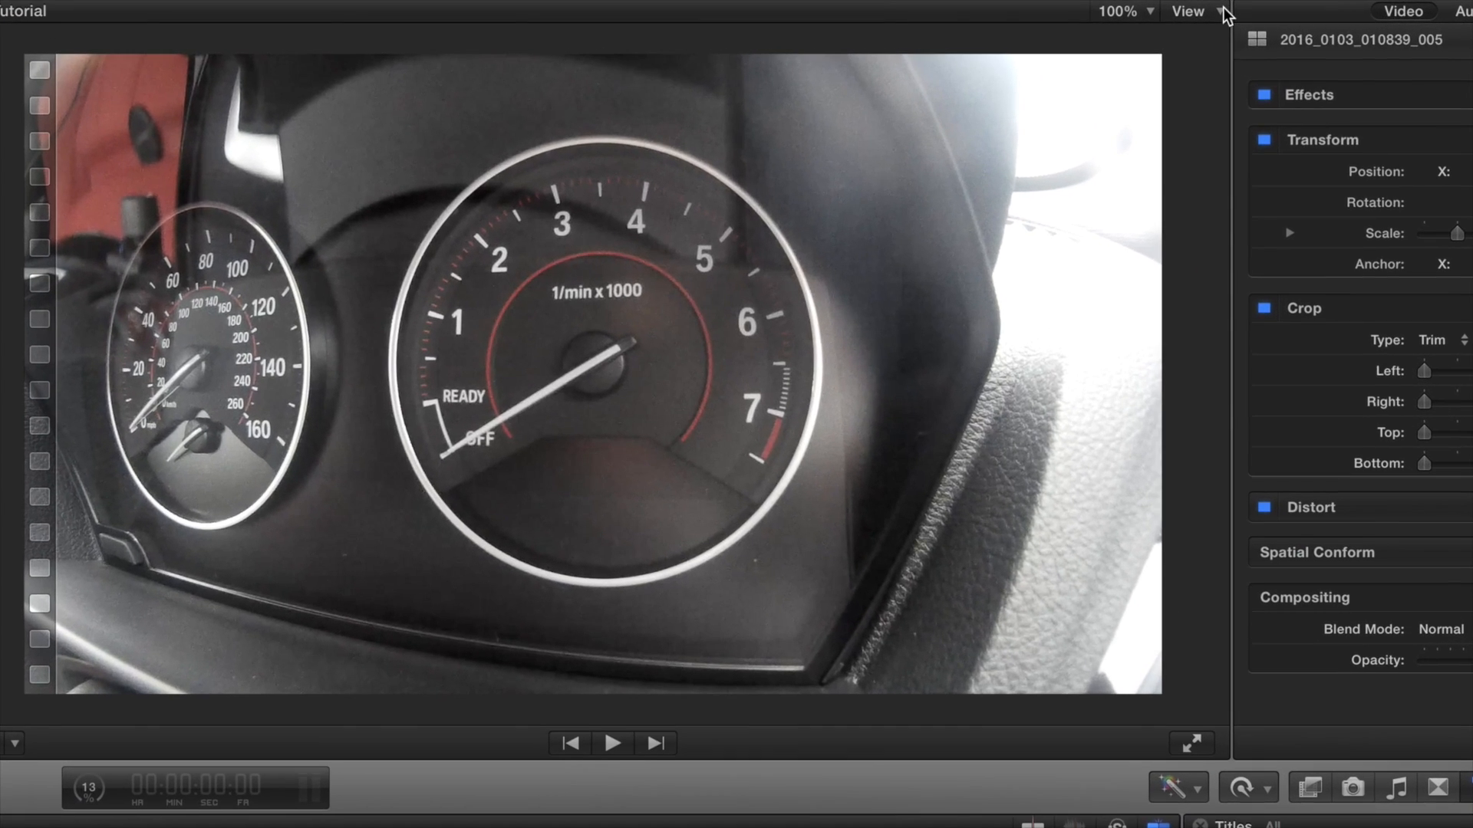
left_click(1234, 32)
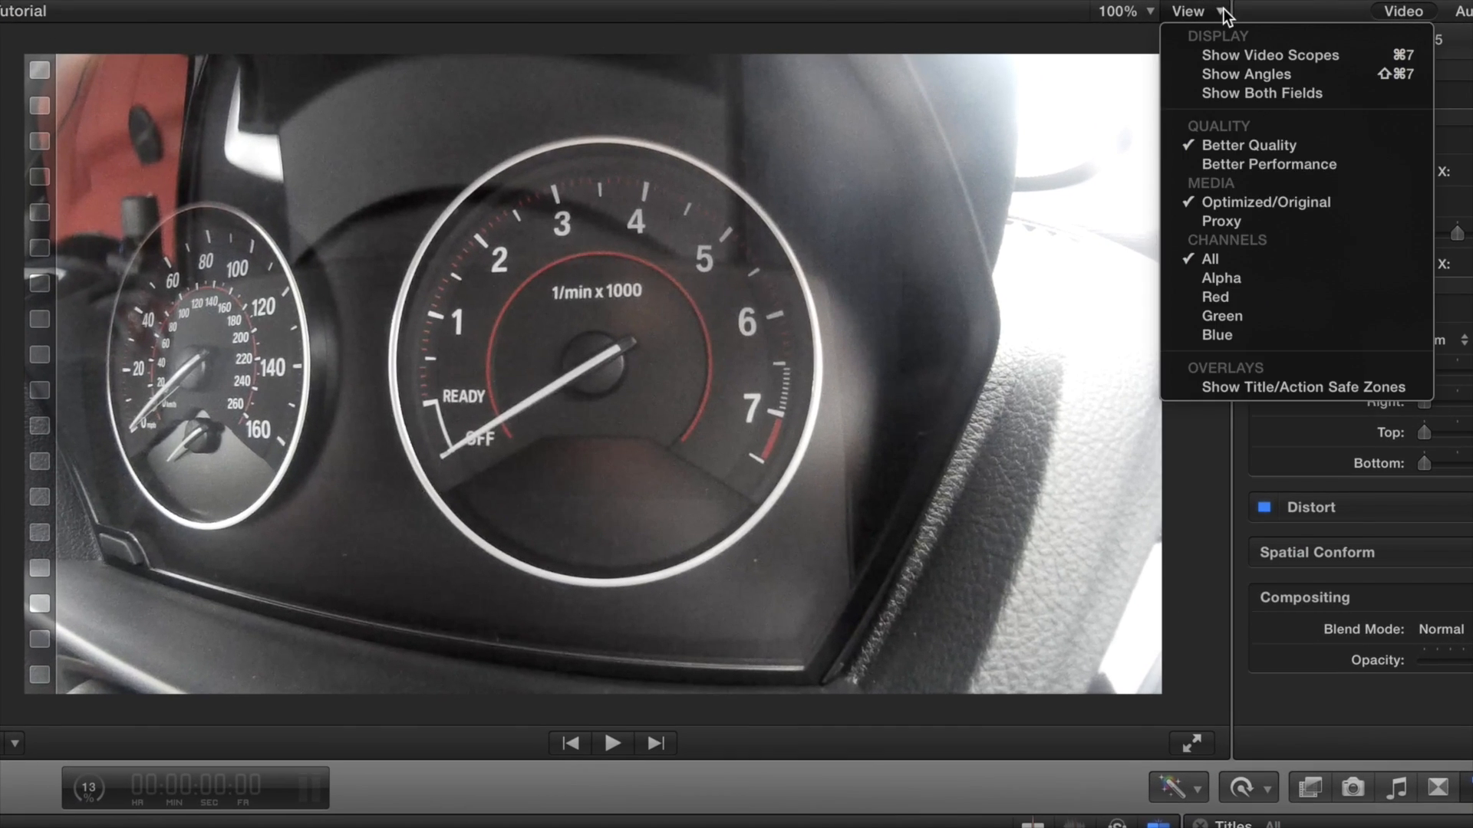
left_click(1241, 74)
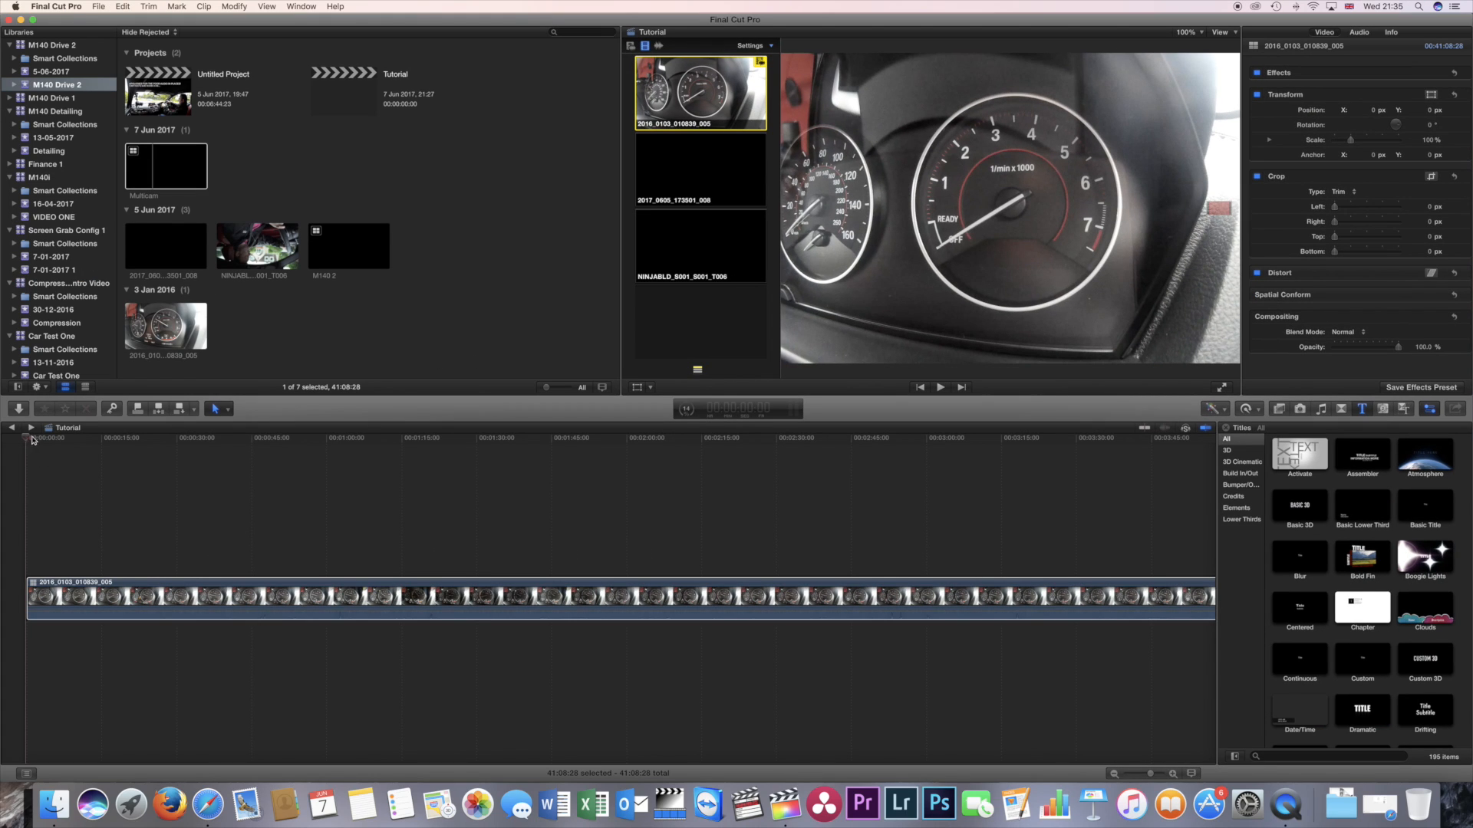
Enable combined video and audio switching, and cut to the 2017_0605_173501_008 angle near the start of the timeline.
mouse_move(33, 442)
left_mouse_down()
mouse_move(131, 441)
mouse_move(26, 443)
left_mouse_up()
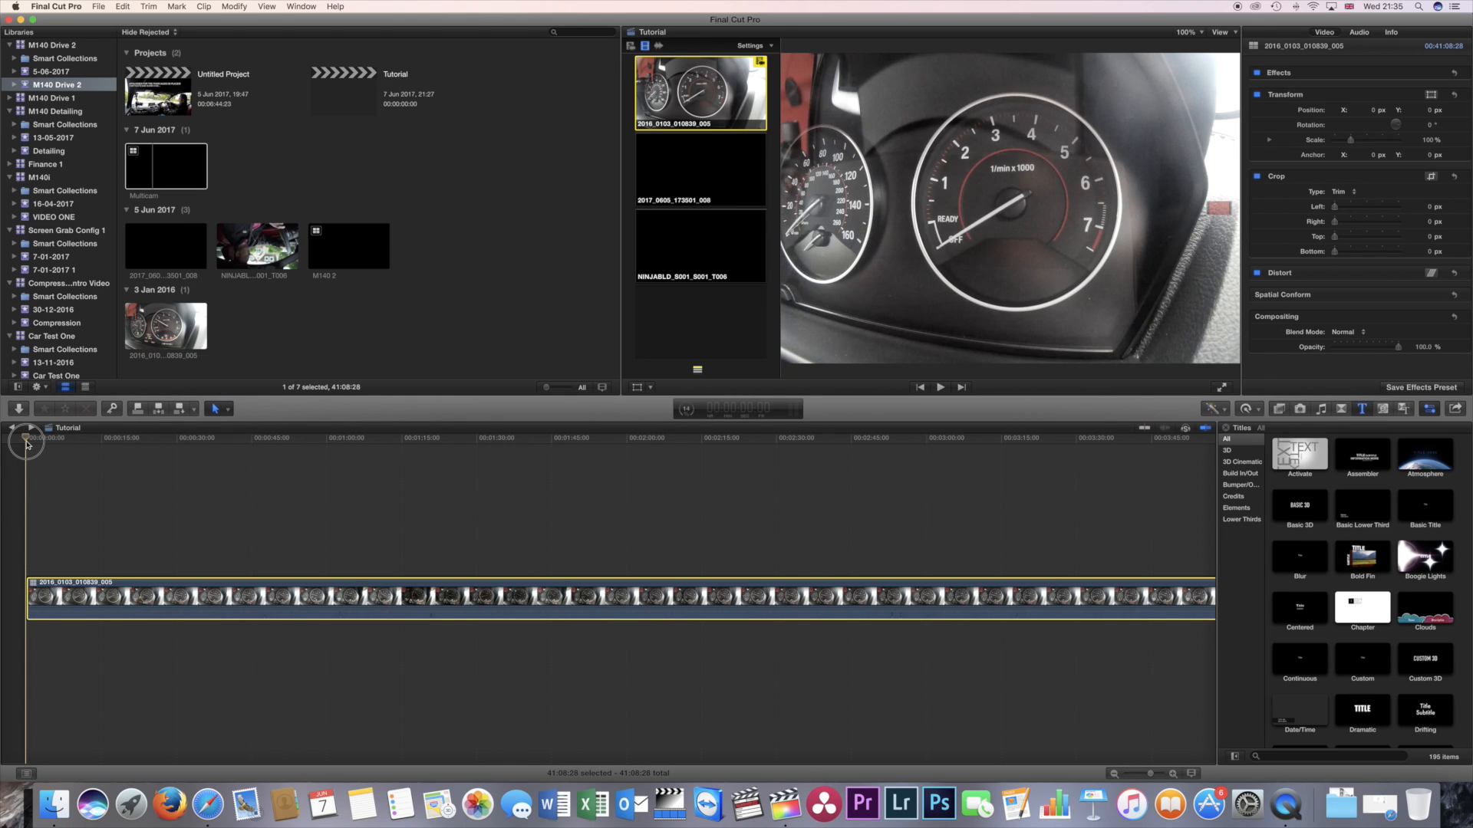
left_click_drag(32, 443, 127, 438)
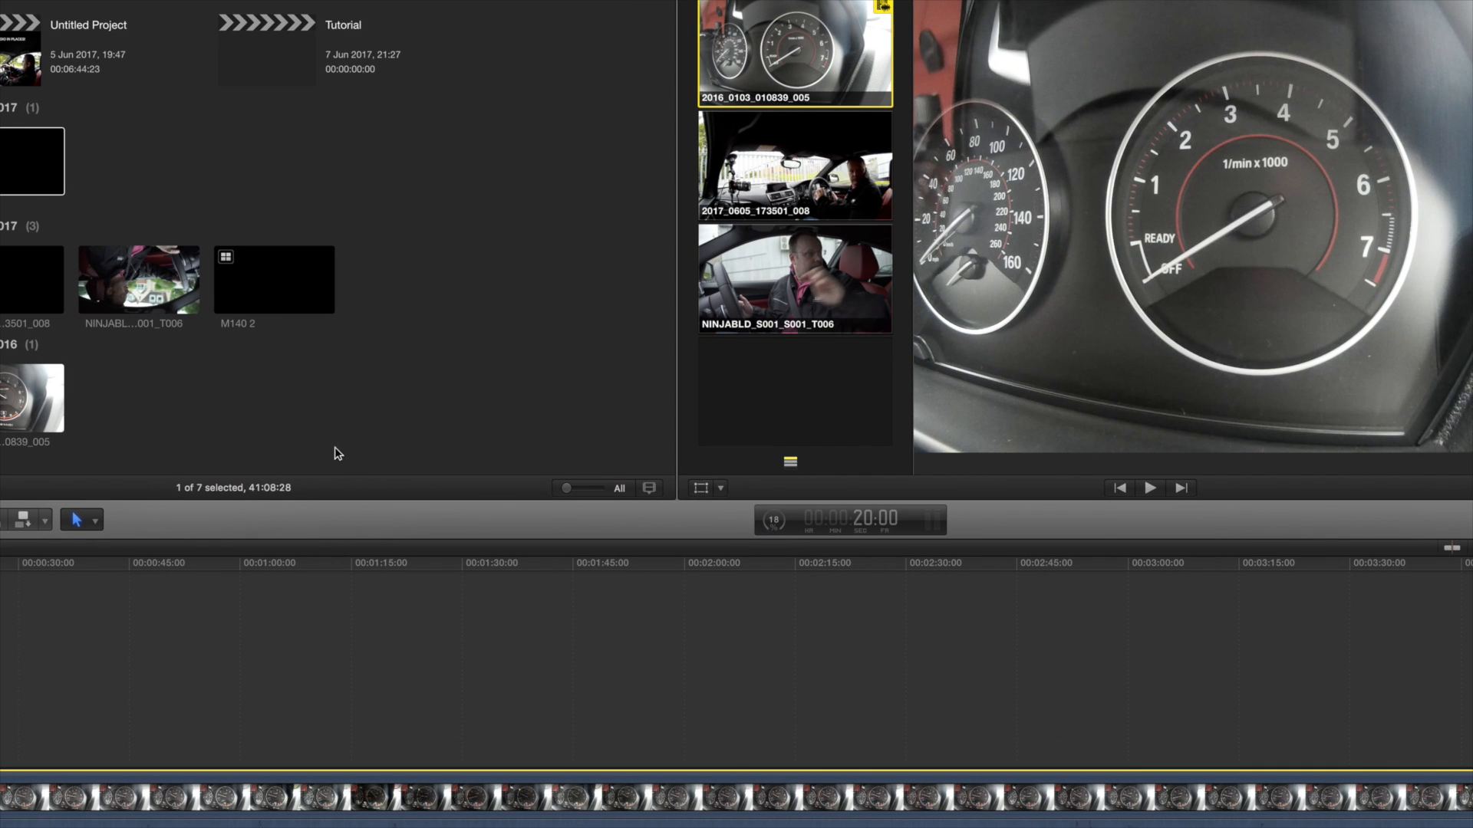
left_click_drag(162, 568, 96, 573)
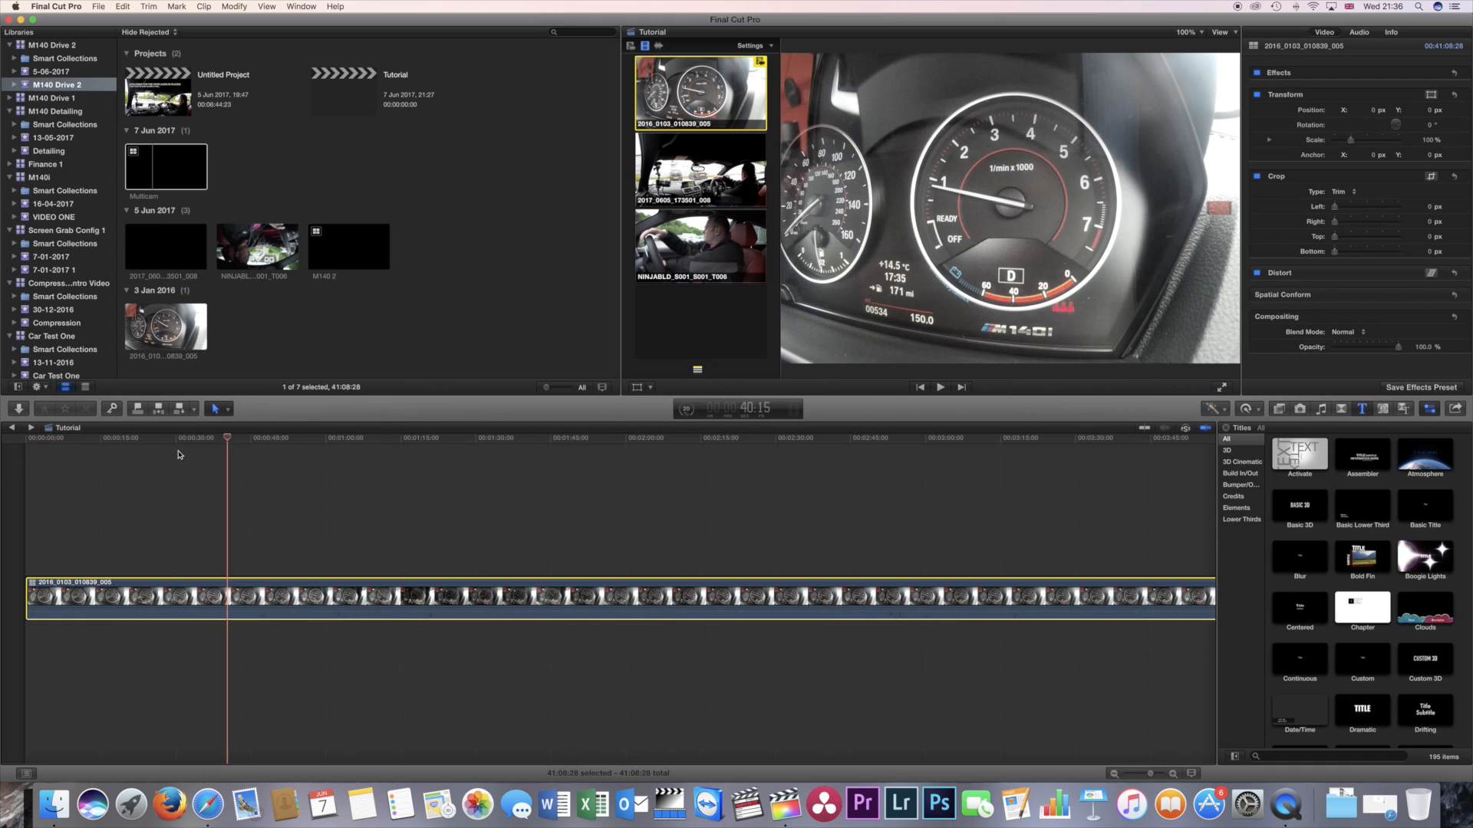
left_click_drag(227, 441, 155, 450)
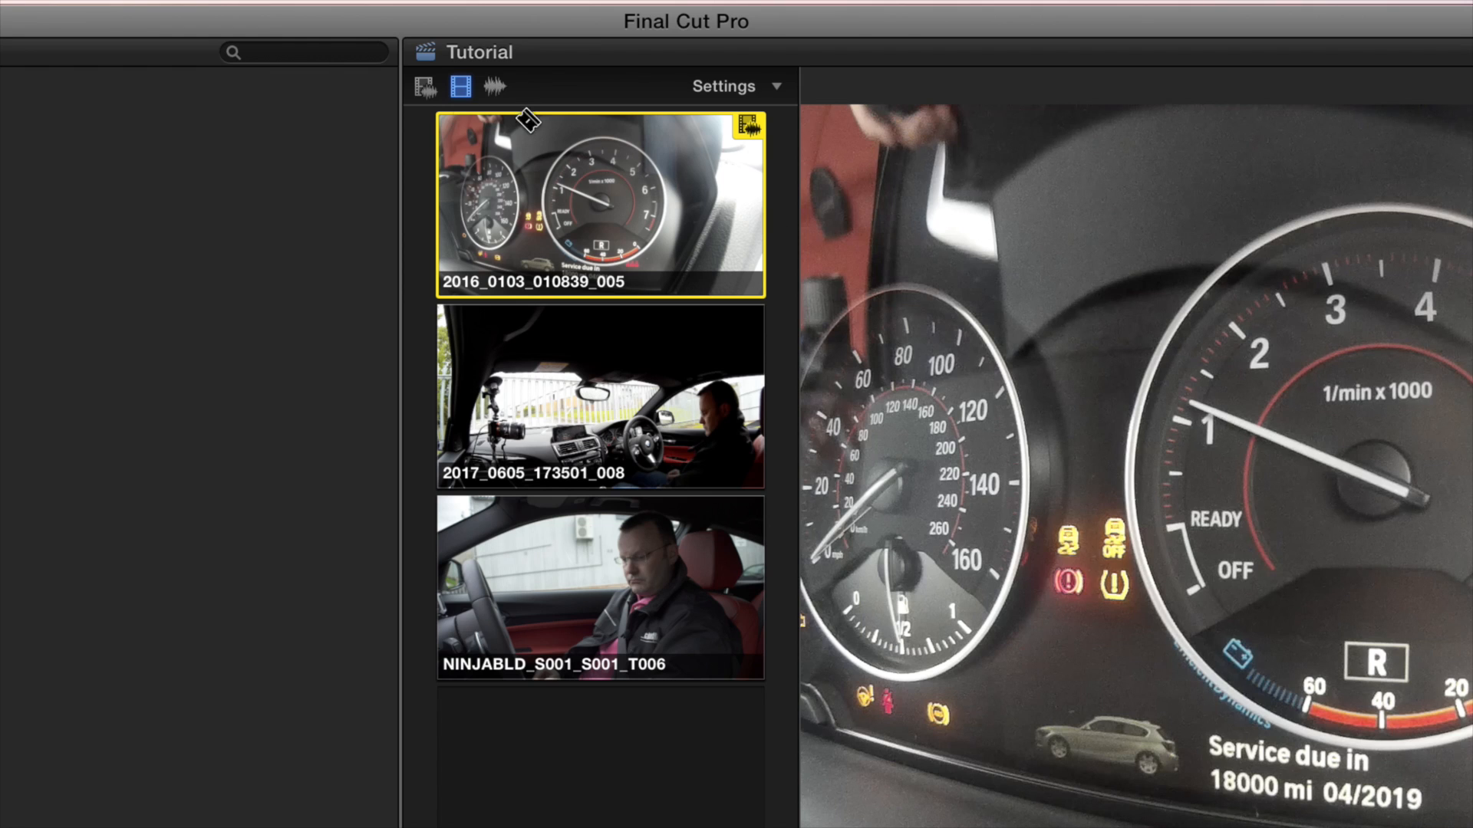
left_click(423, 86)
left_click(635, 363)
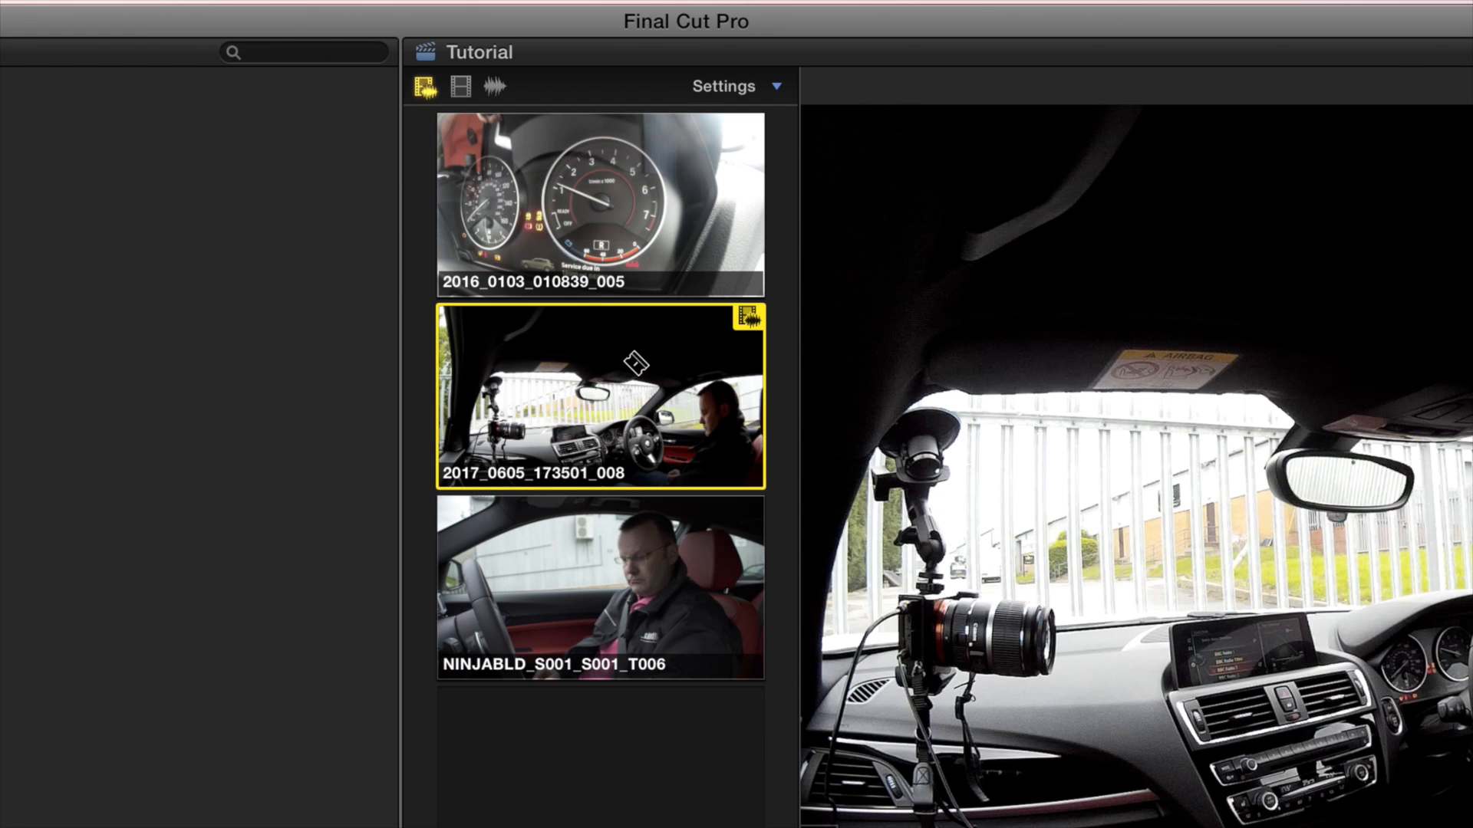
Switch the section after the first timeline cut through the NINJABLD_S001_S001_T006 and 2017_0605_173501_008 angles, ending on 2016_0103_010839_005.
left_click(658, 568)
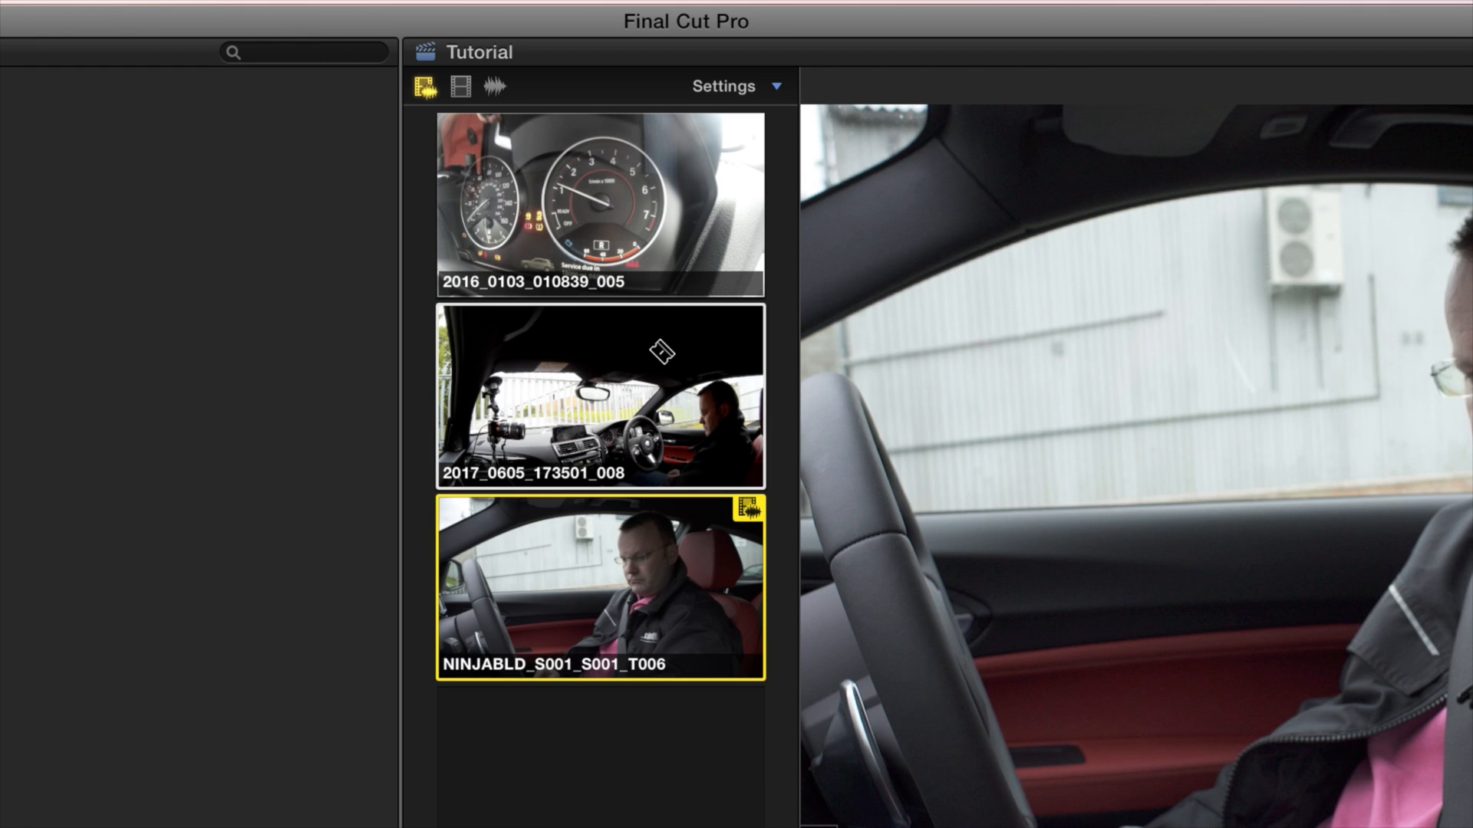
left_click(661, 351)
left_click(644, 201)
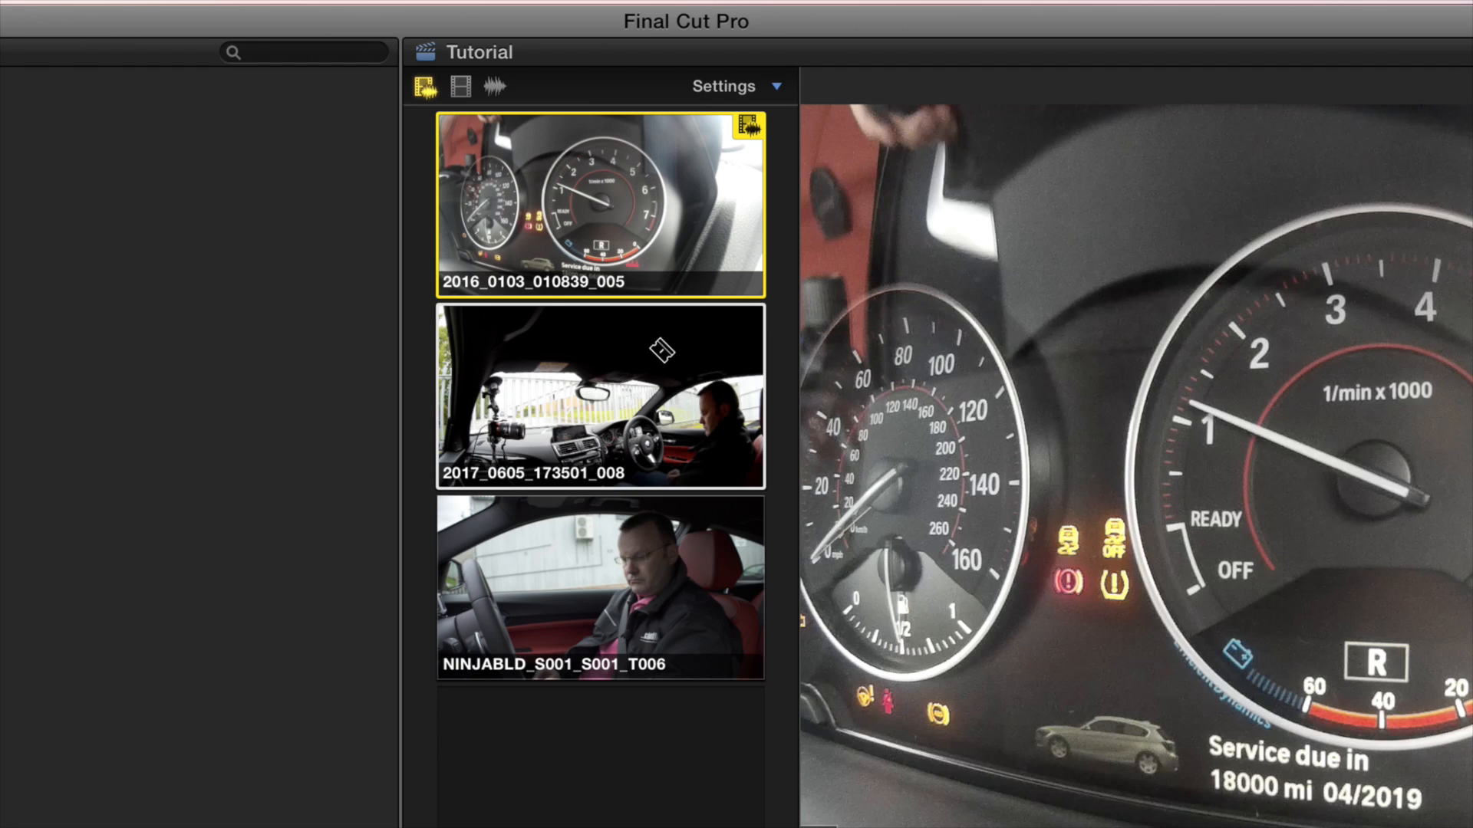
left_click(661, 352)
left_click(679, 564)
left_click(667, 410)
left_click(623, 180)
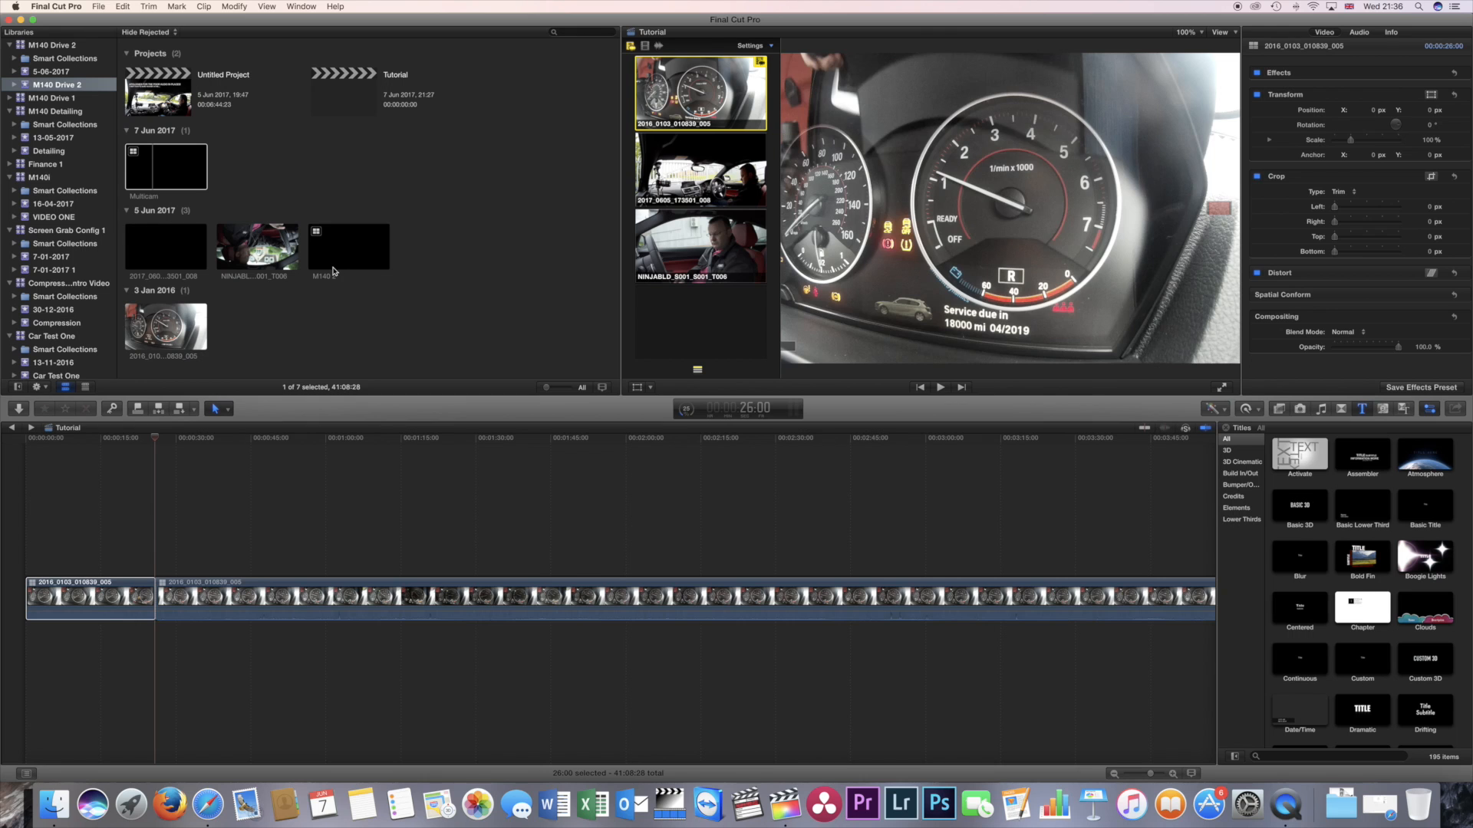
Cut repeatedly among angles 1, 2 and 3 at 26:00, ending on angle 1, 2016_0103_010839_005.
key("2")
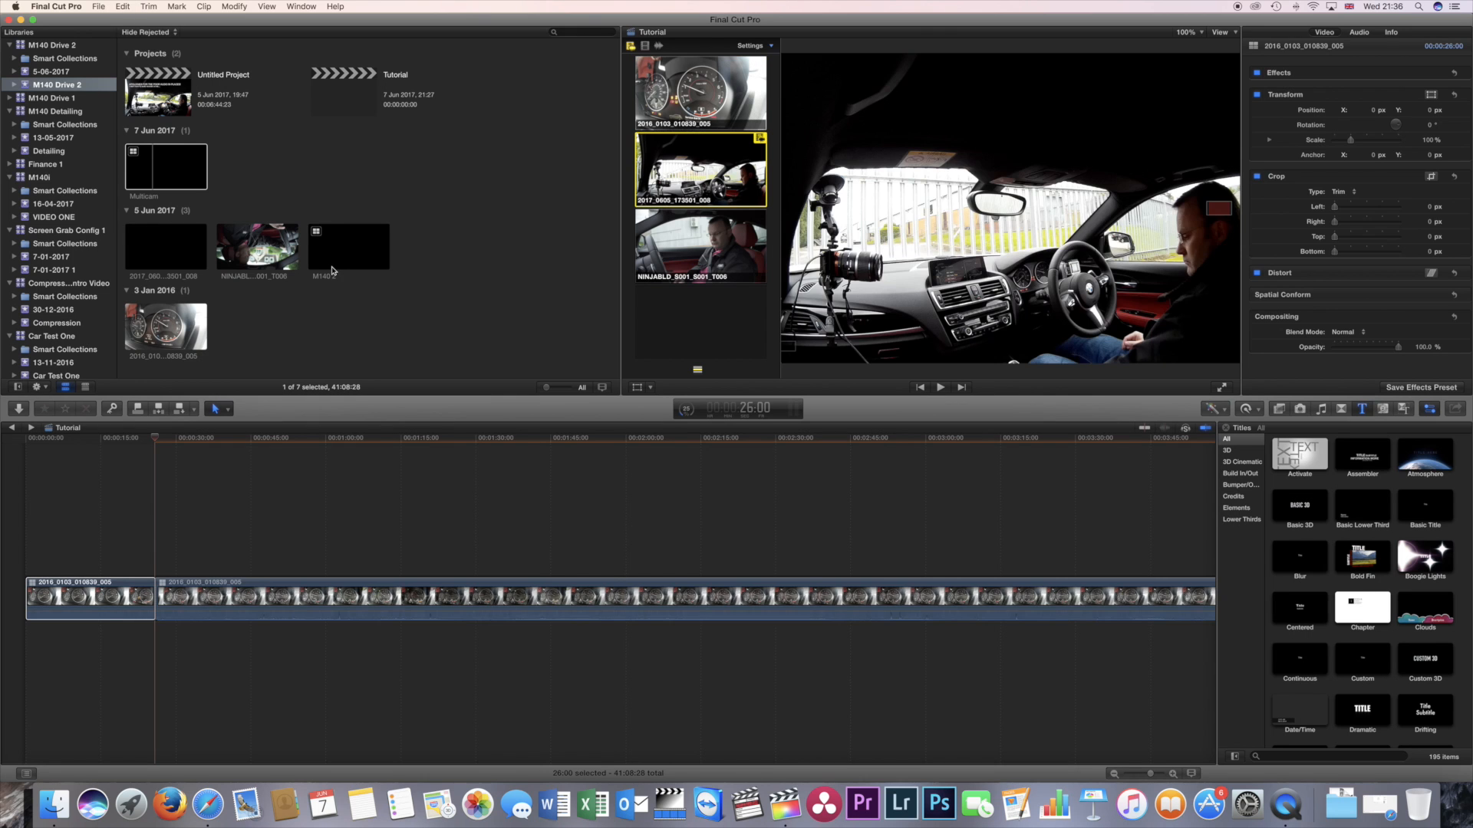
key("3")
key("2")
key("1")
key("2")
key("3")
key("2")
key("1")
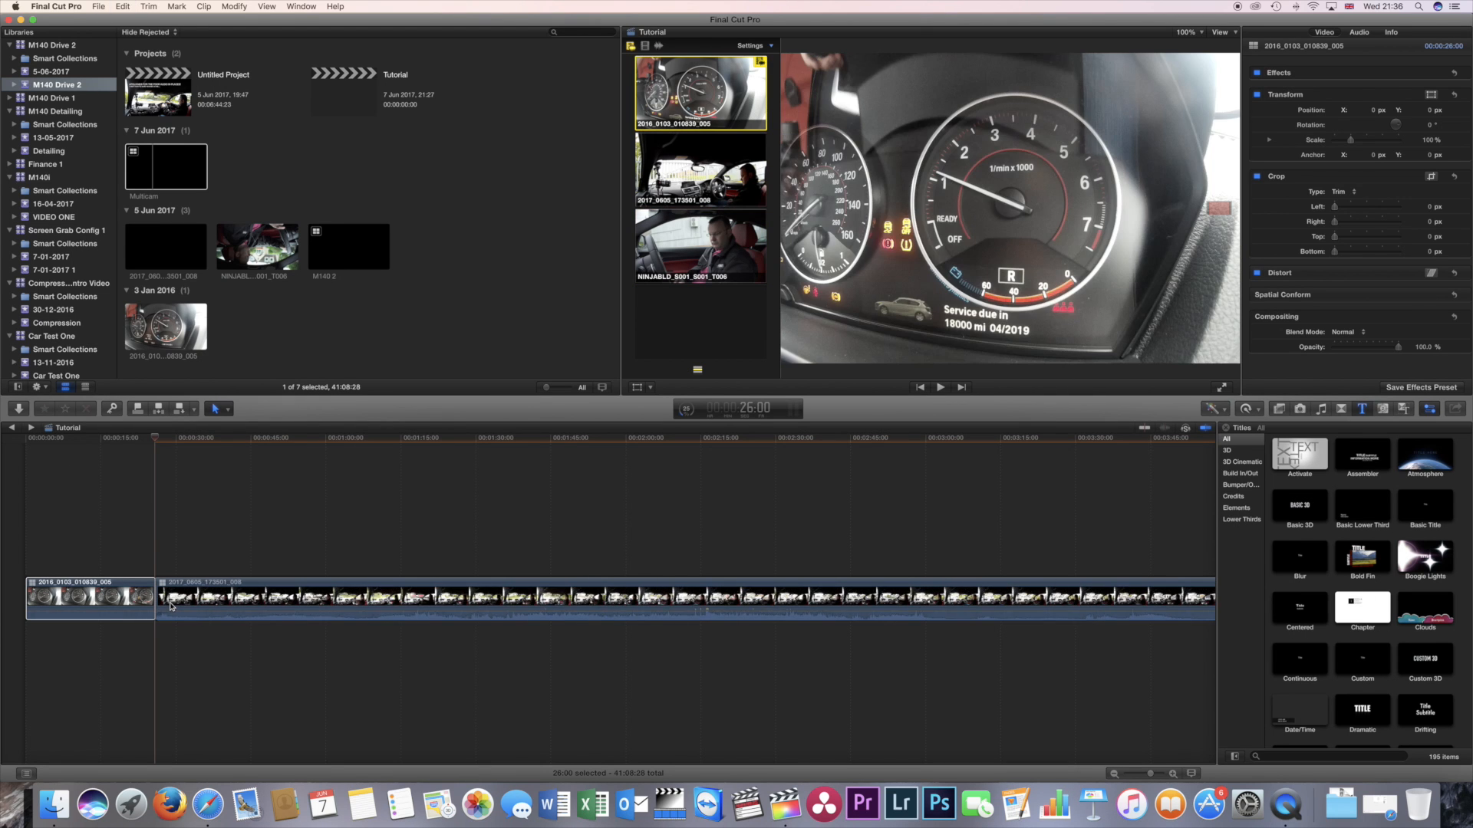
Play from 1:17:10, cut to the 2017_0605_173501_008 angle at 1:32:16, and play on past the cut.
left_click_drag(156, 441, 412, 439)
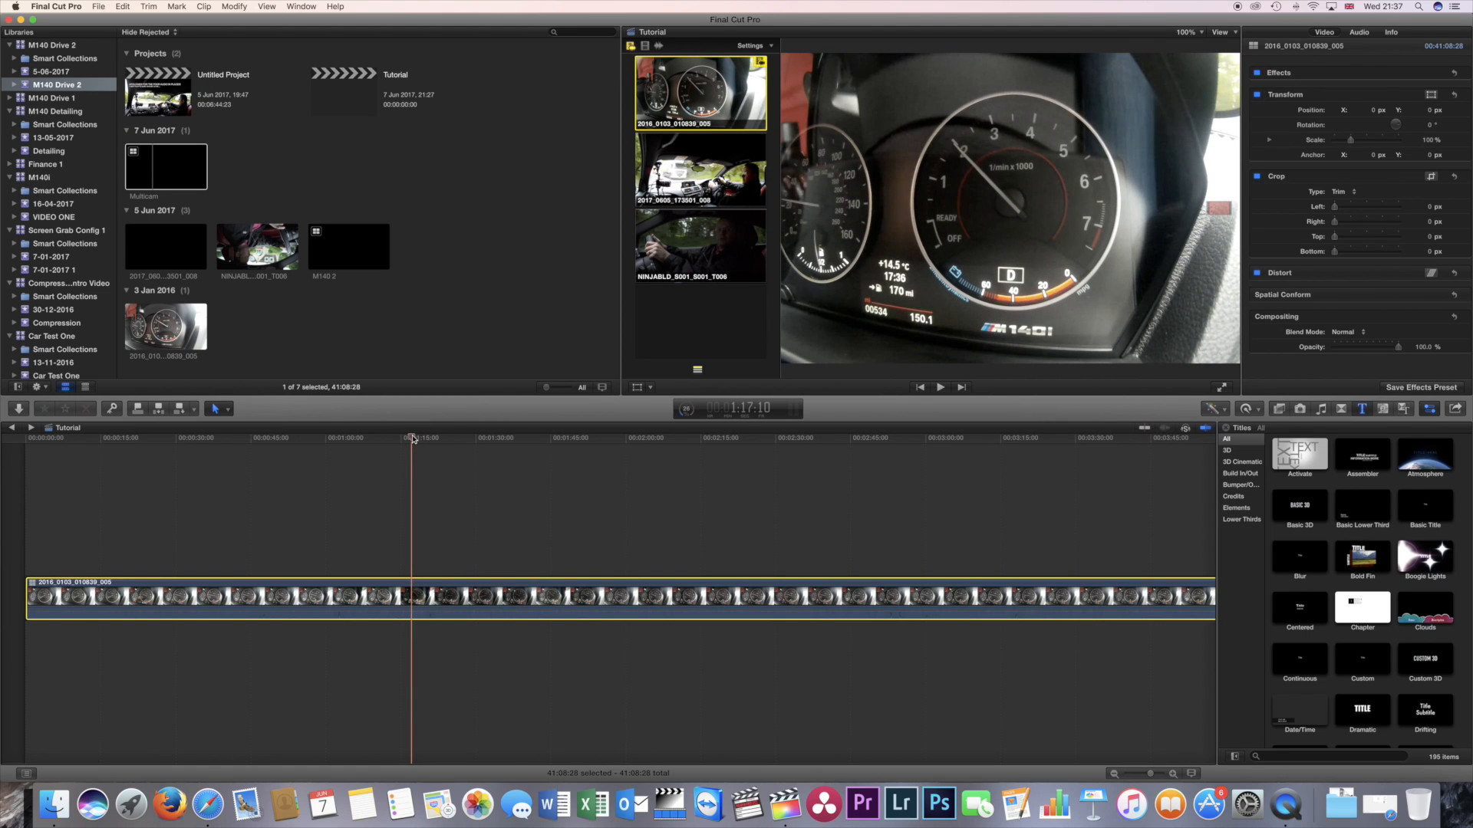
key("XF86AudioRaiseVolume")
key("space")
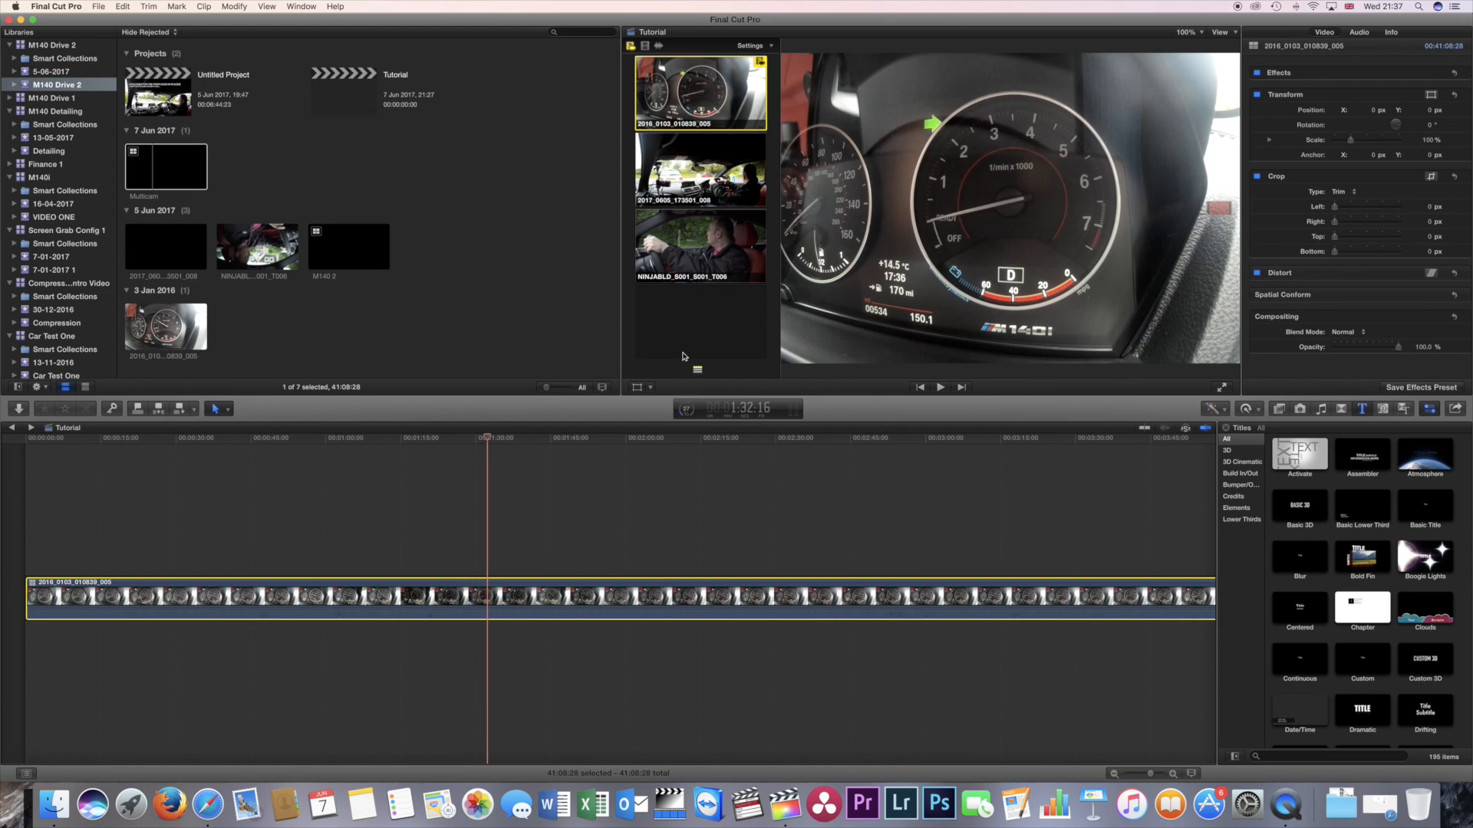
left_click(684, 171)
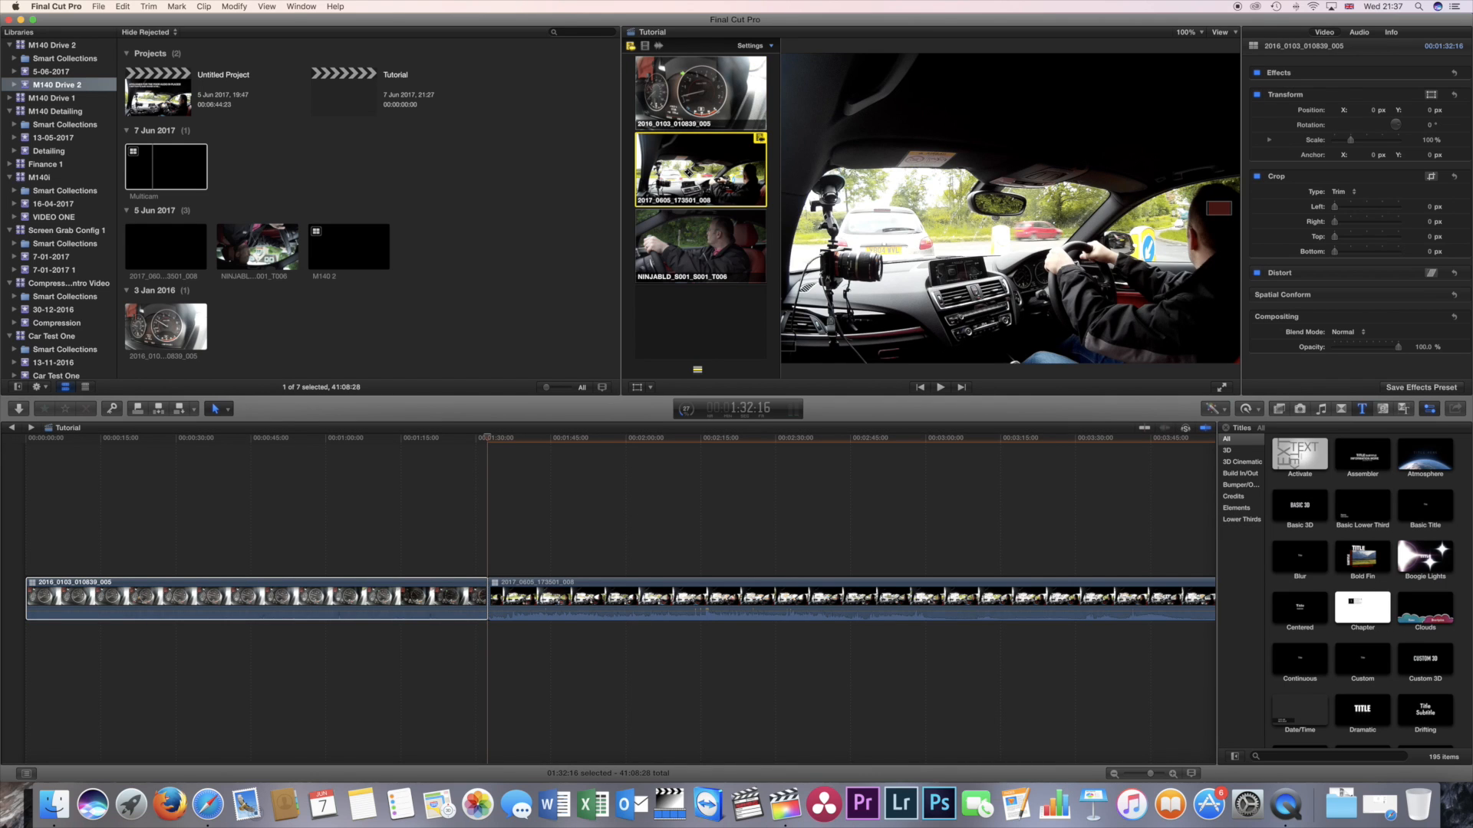
key("space")
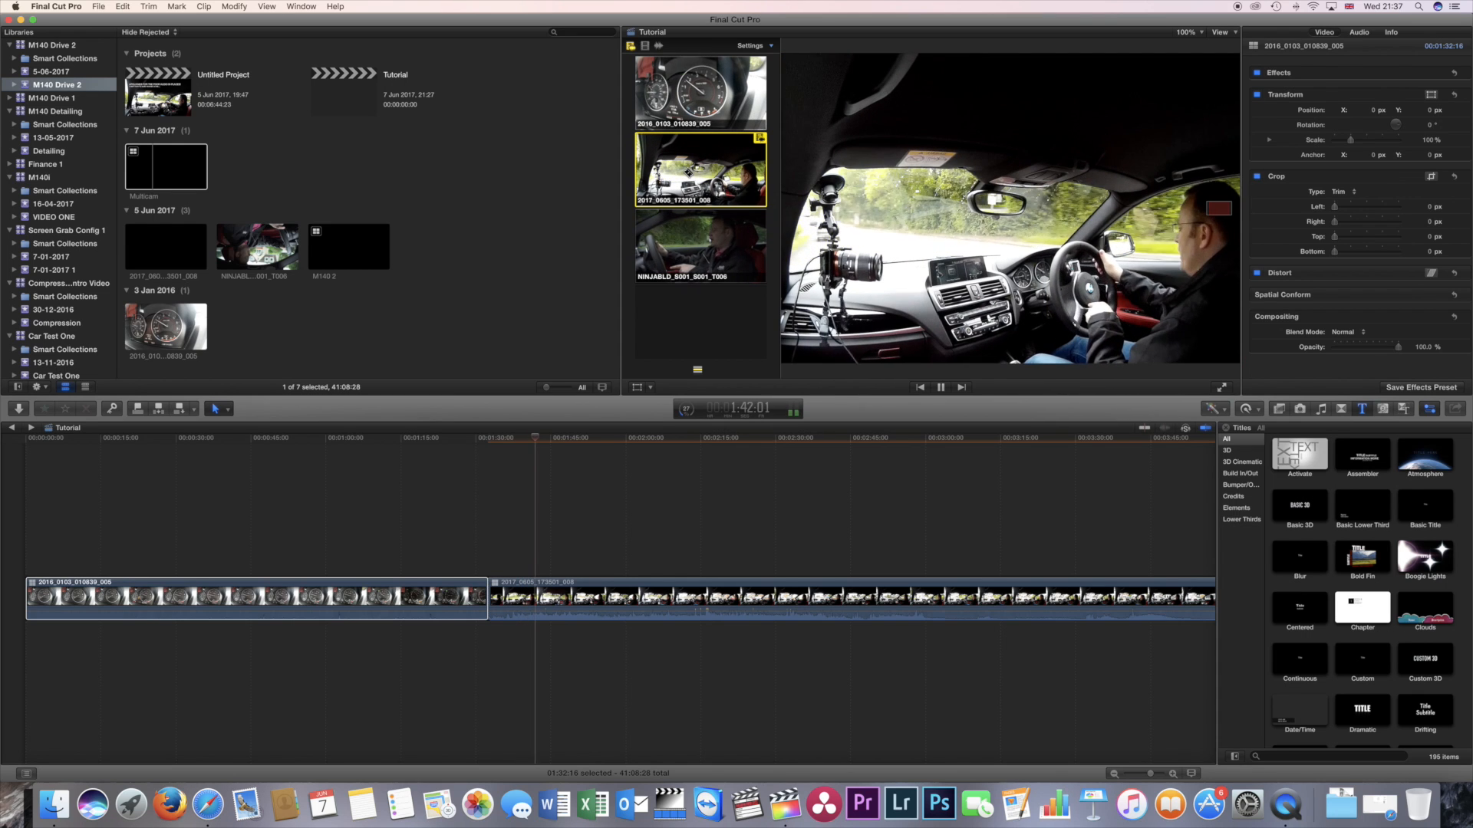
key("space")
Undo the last angle cut and redo adding the Multicam clip to the Tutorial timeline.
key("super+z")
key("super+z")
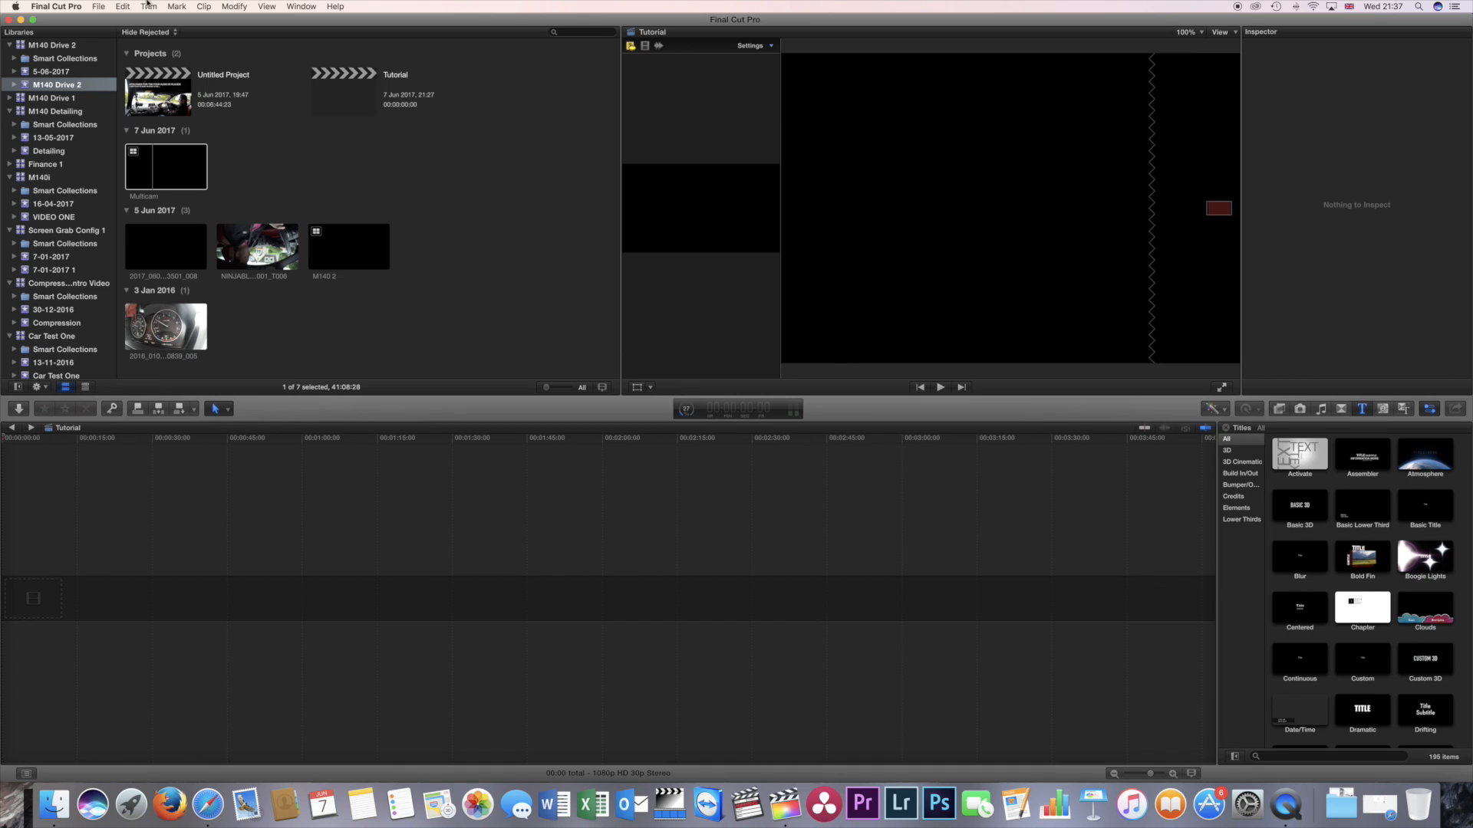
left_click(121, 7)
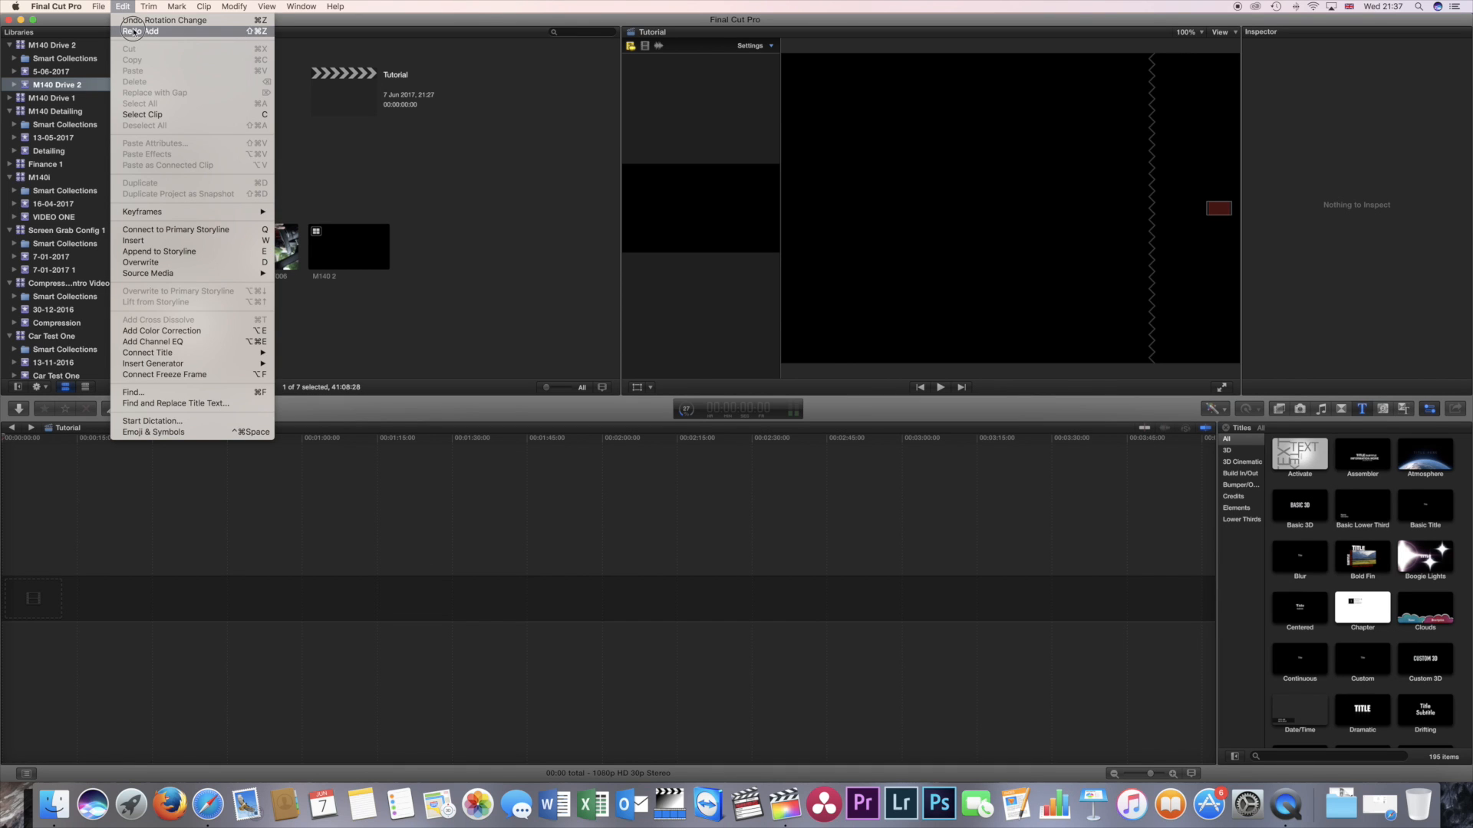
left_click(130, 32)
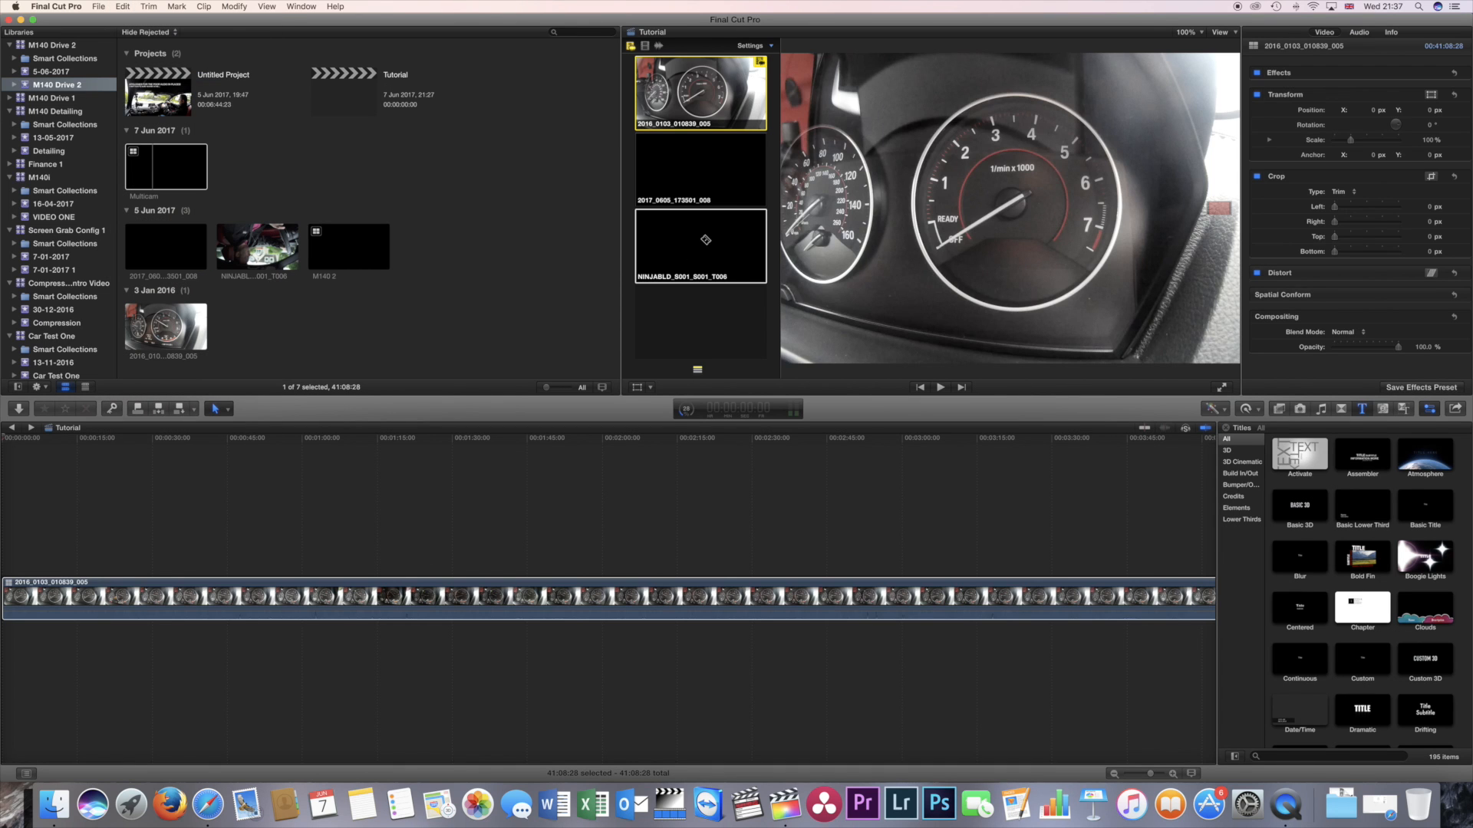
Cut to the NINJABLD_S001_S001_T006 angle at 1:47:29 and play the timeline past the cut.
left_click(543, 434)
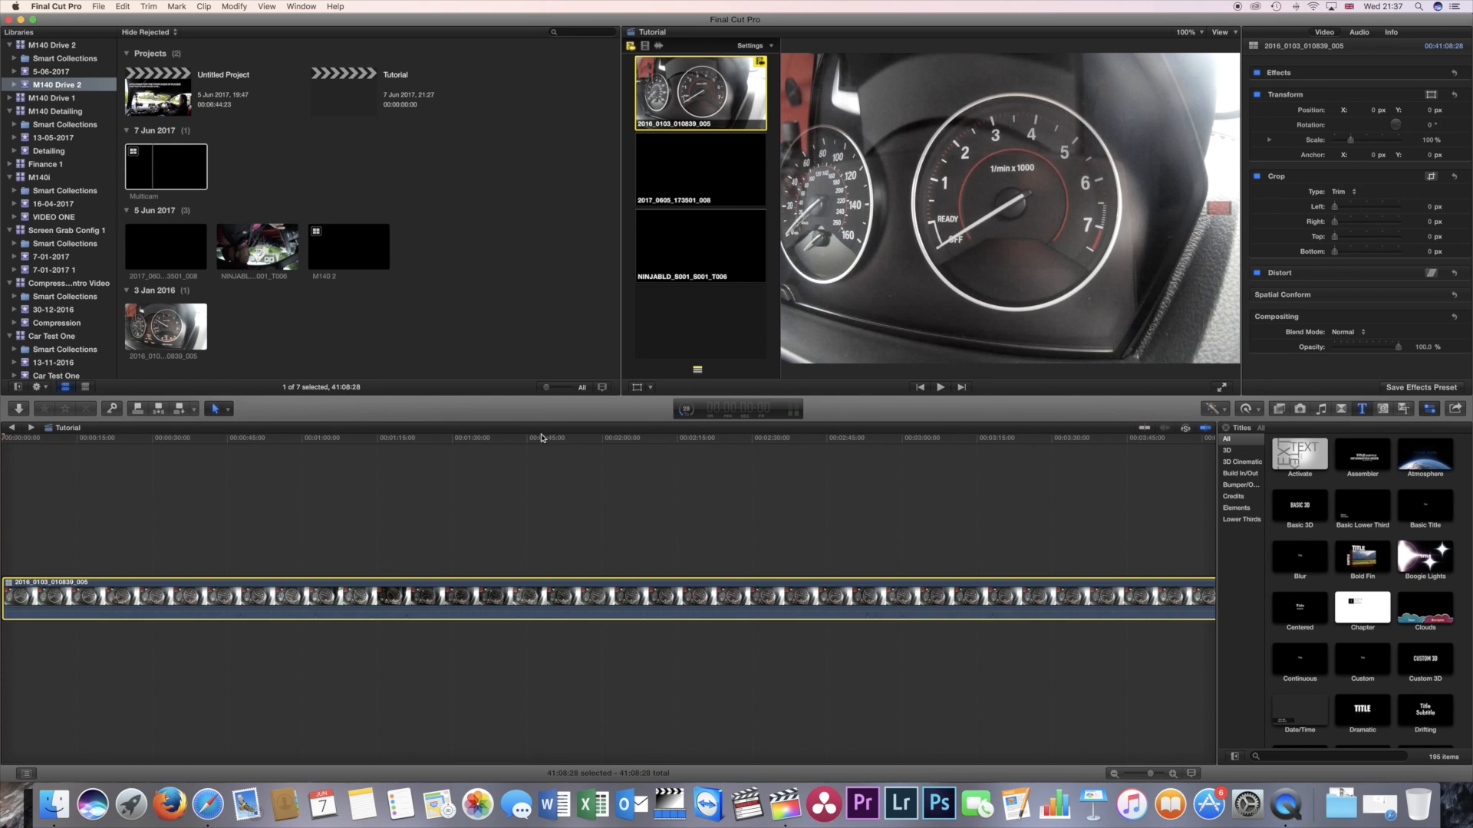
left_click(695, 247)
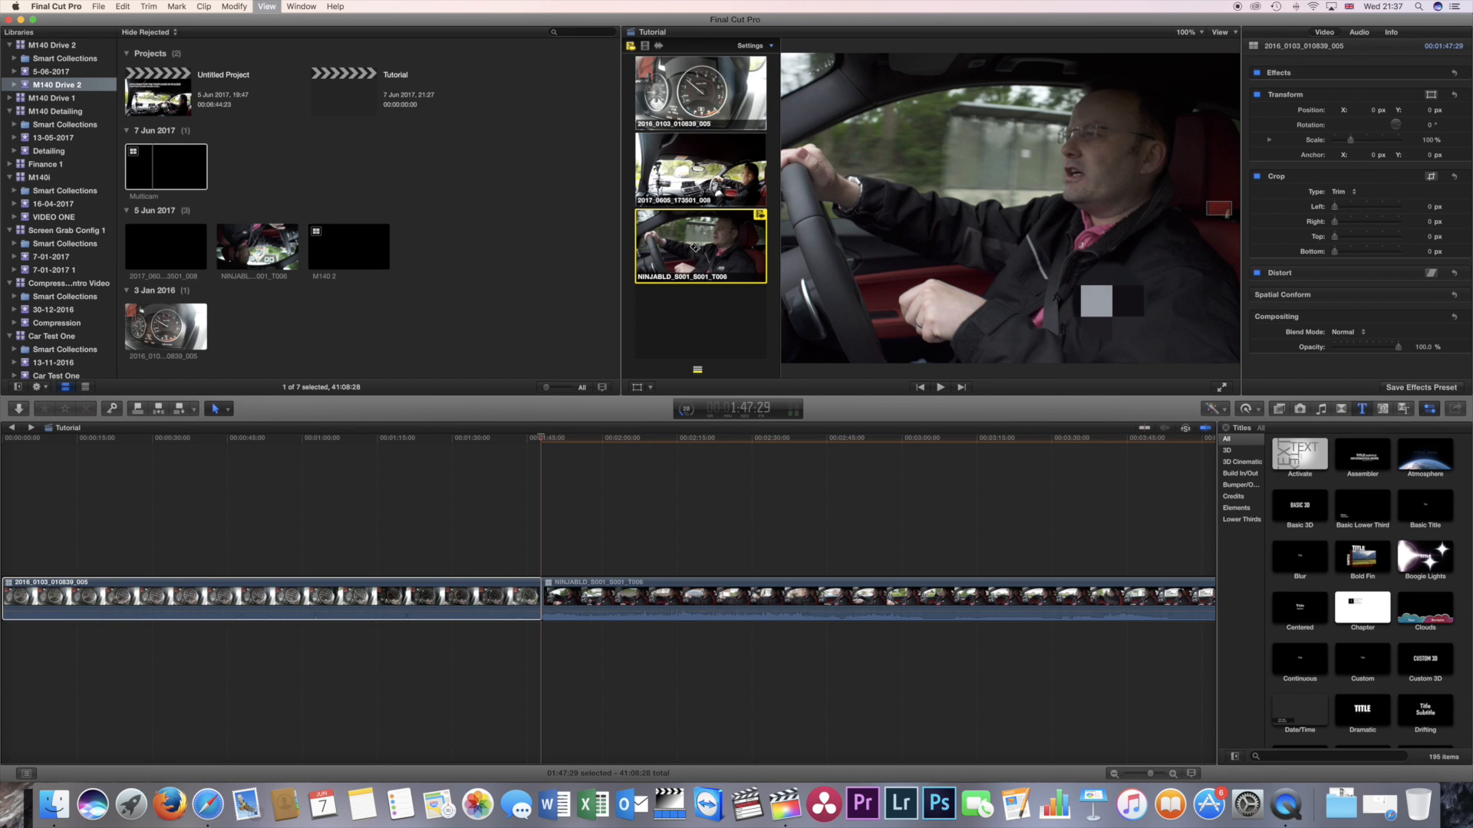
key("space")
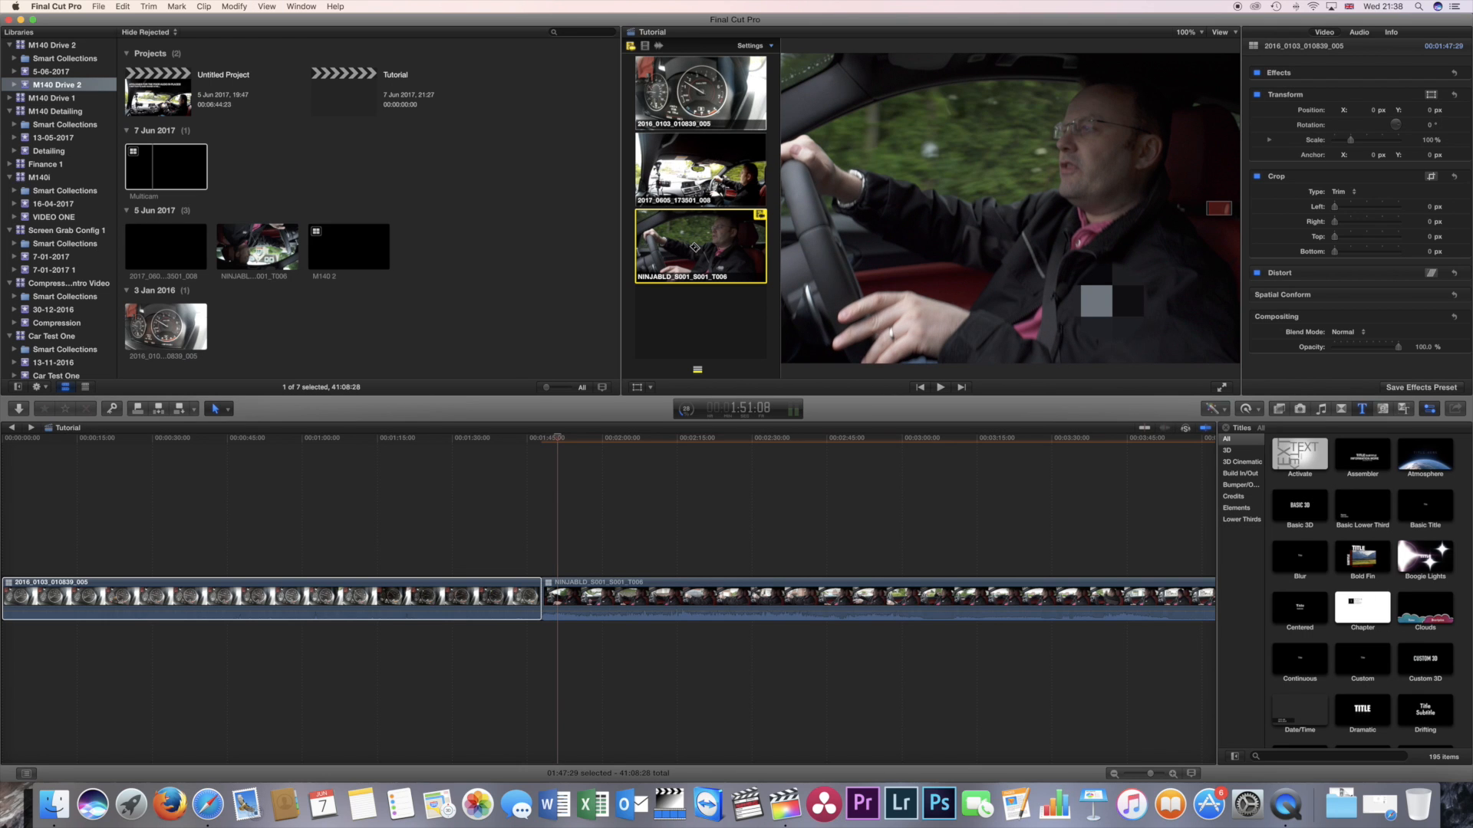
key("space")
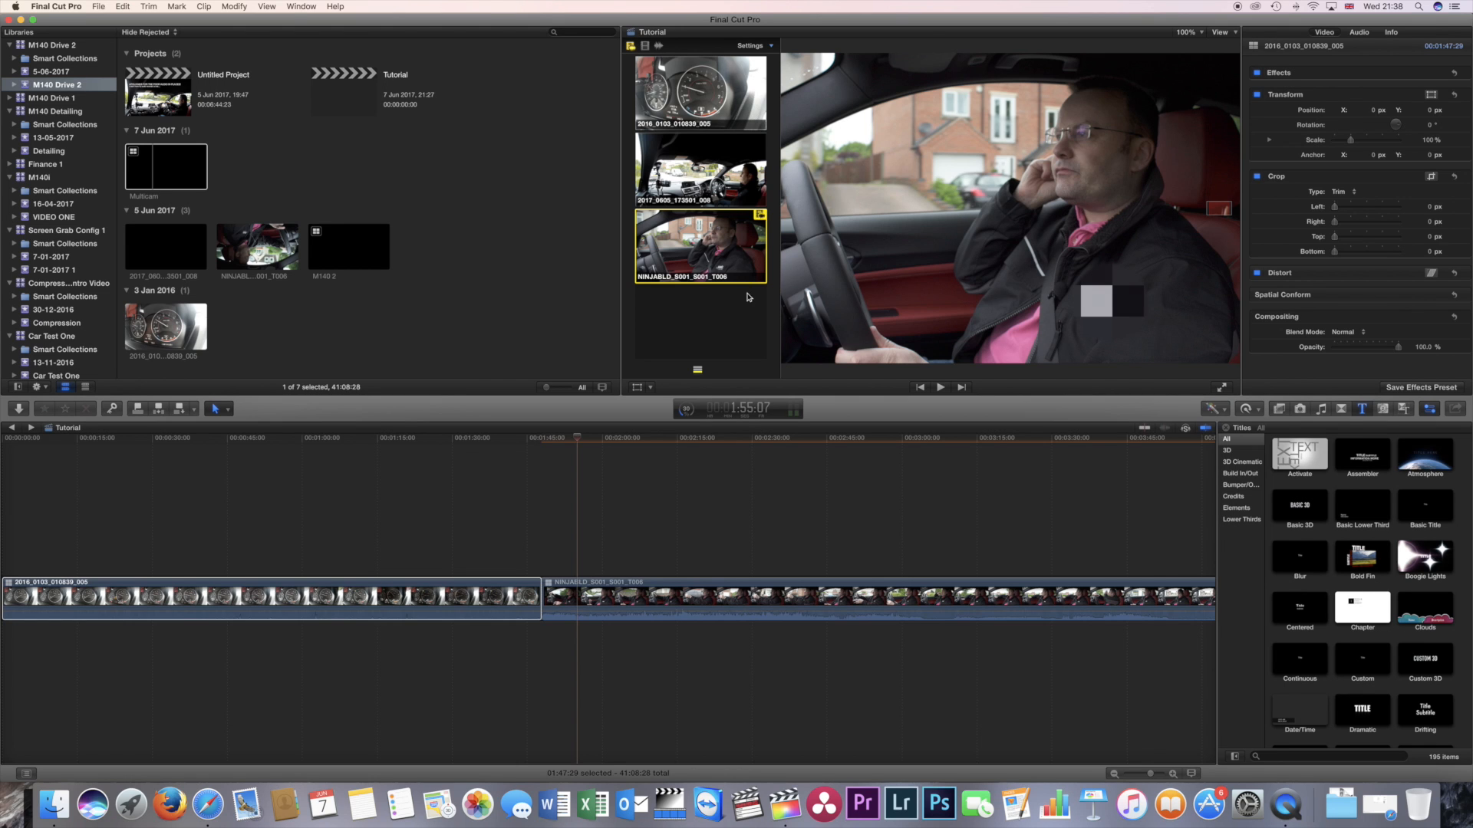
key("space")
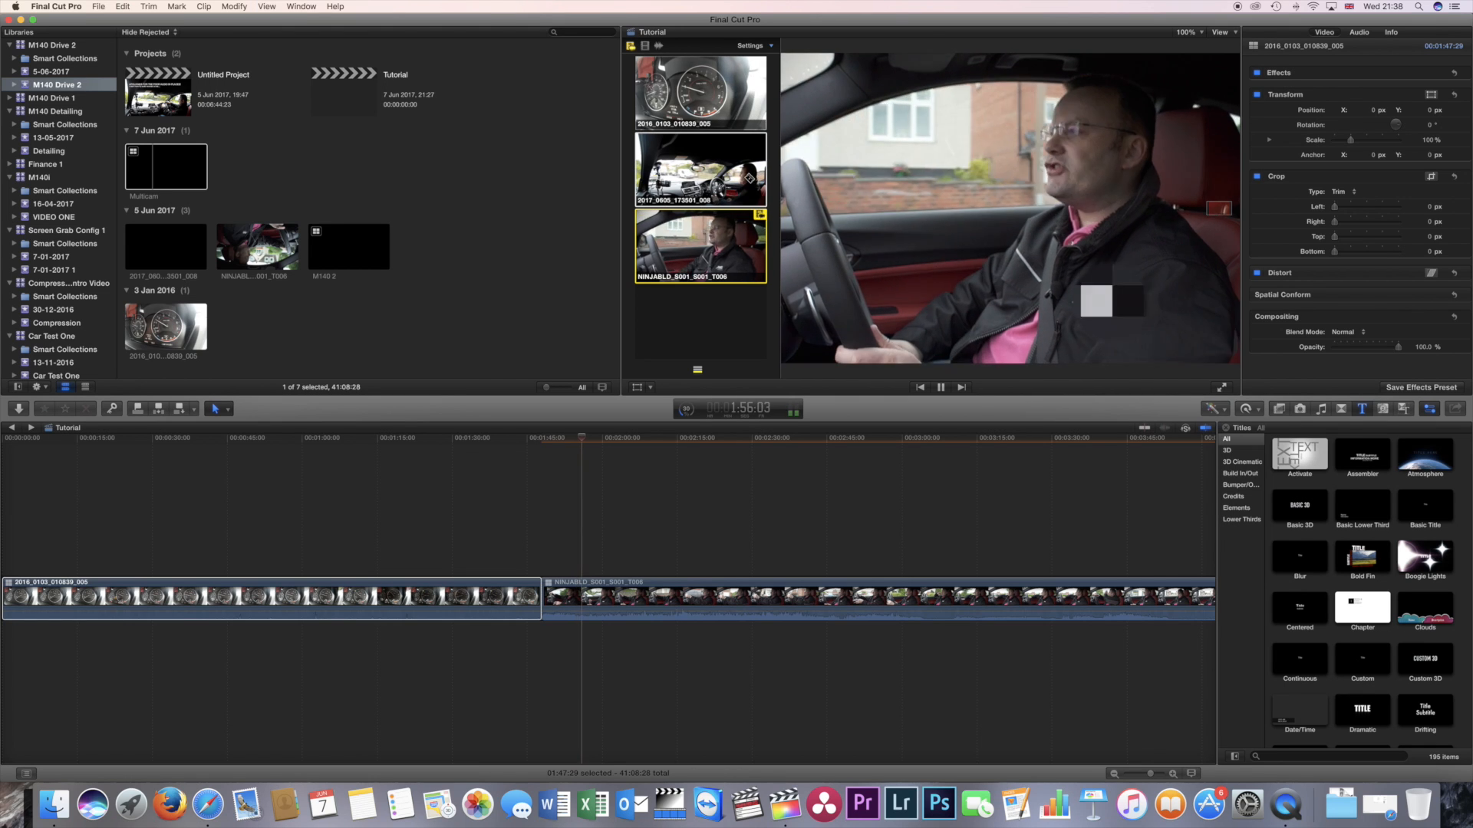
Cut live among the three angles during playback from about 1:56 to 2:14, ending on the 2016_0103_010839_005 angle.
left_click(749, 178)
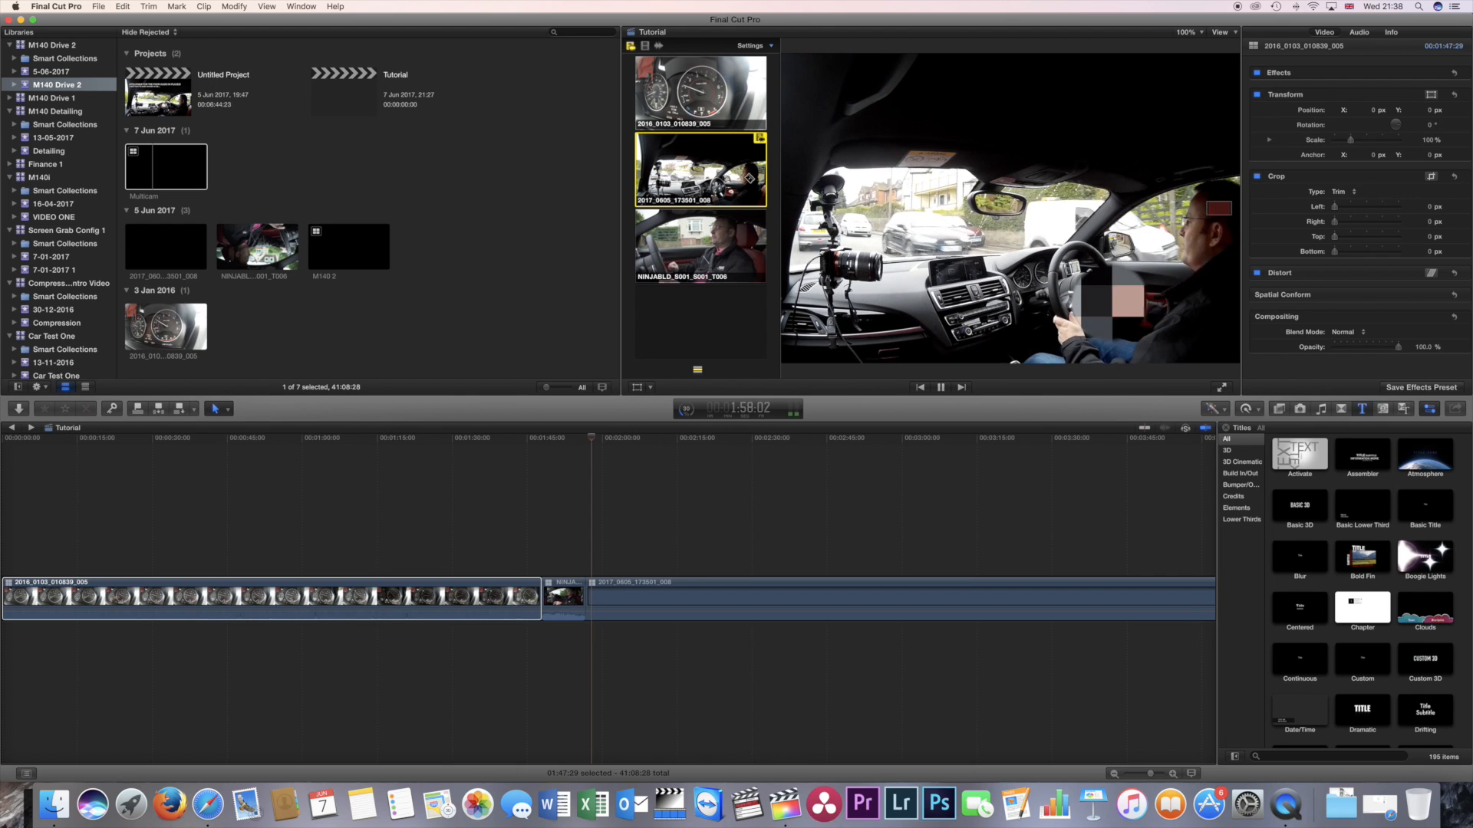
left_click(732, 100)
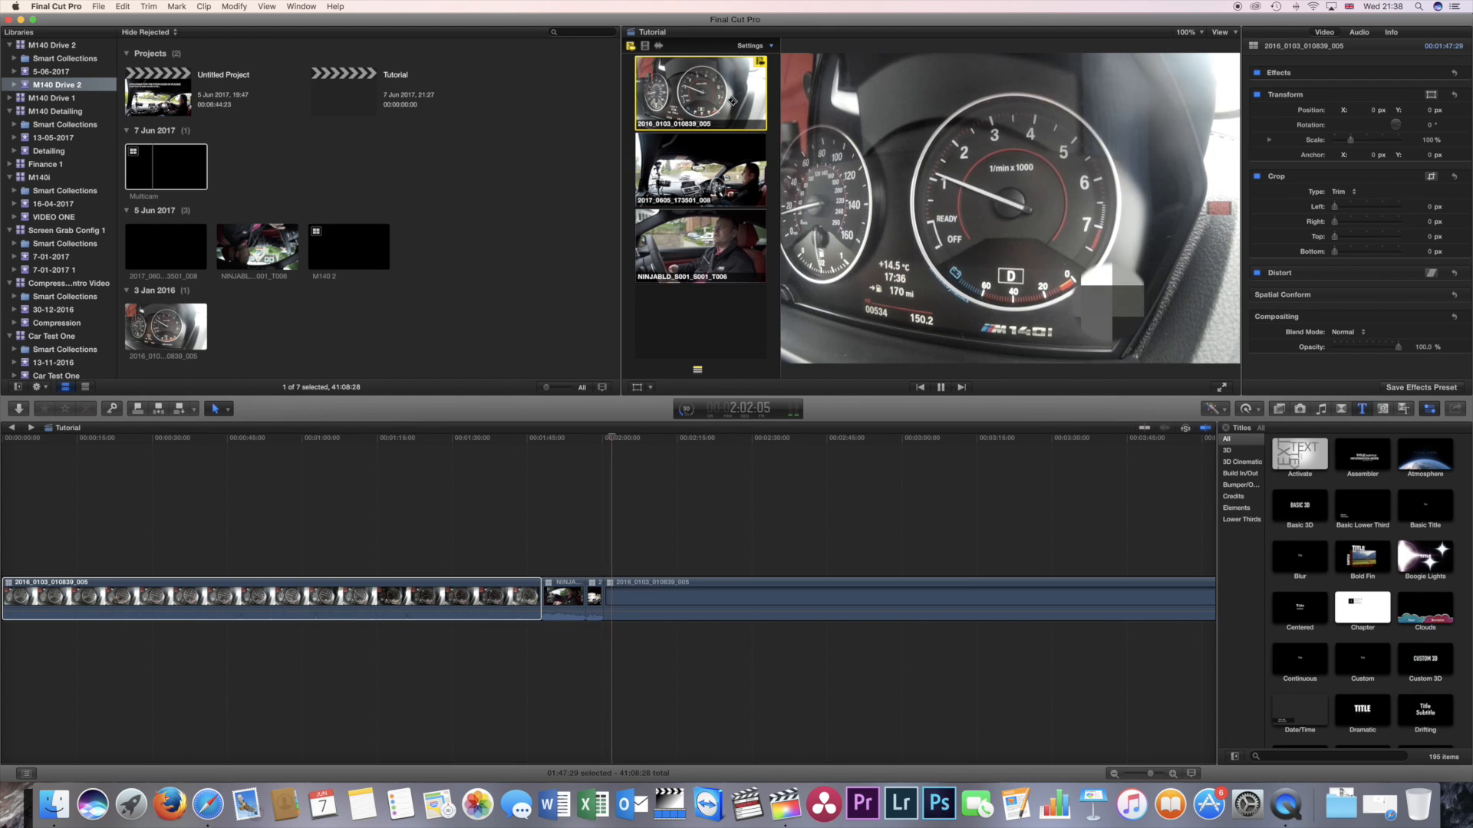
left_click(729, 163)
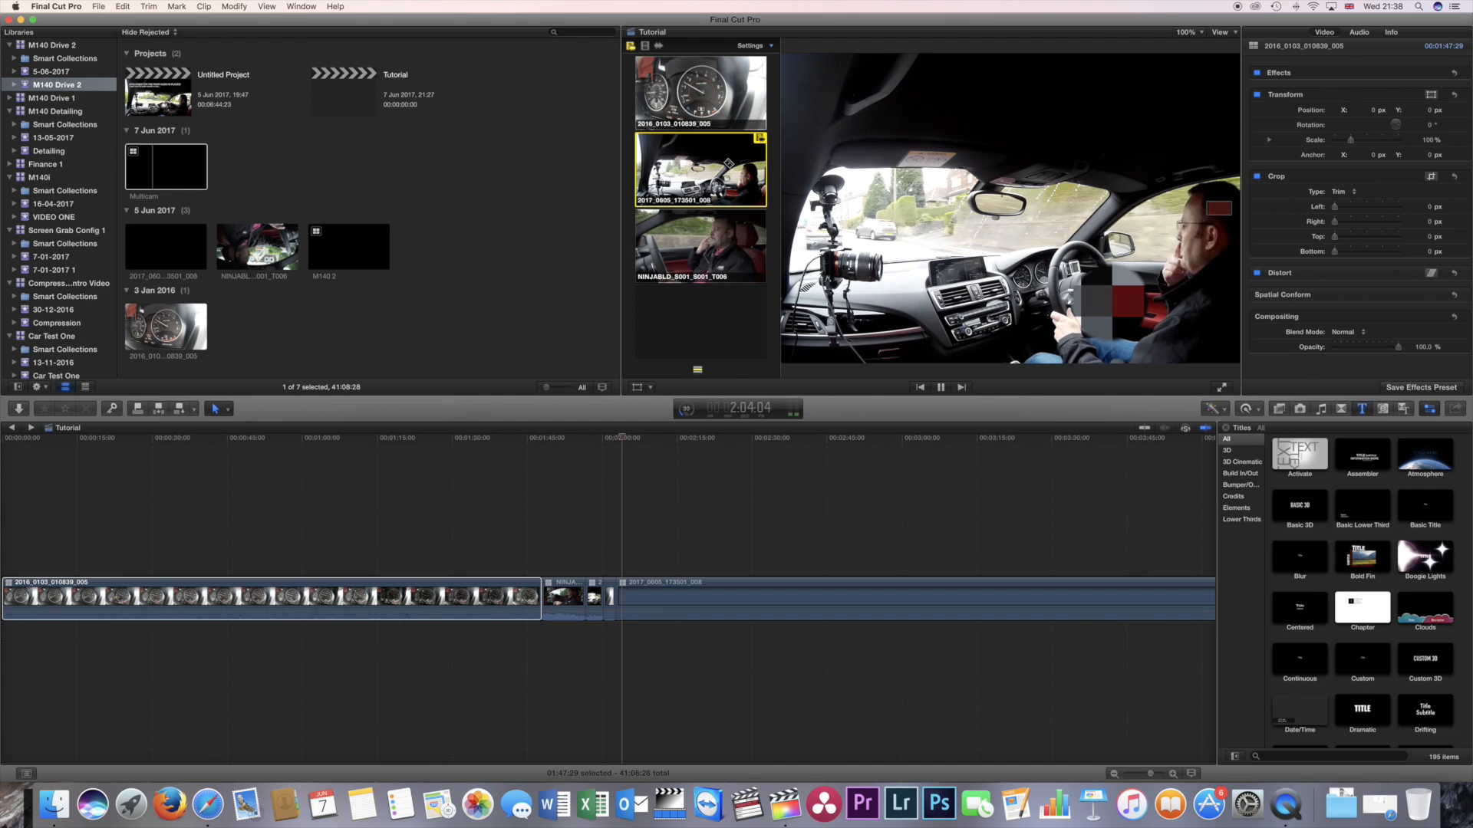
left_click(734, 243)
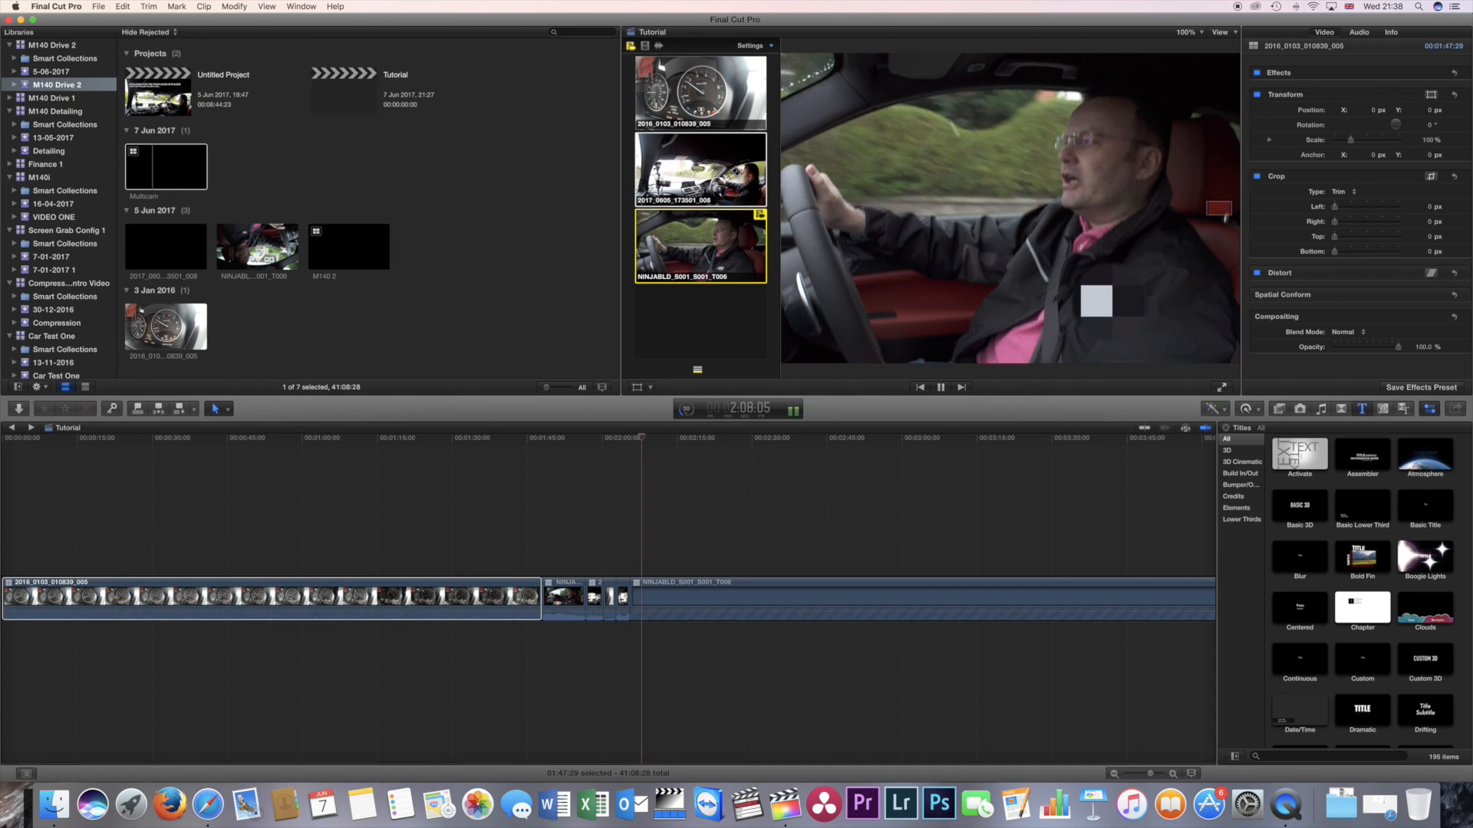
left_click(735, 164)
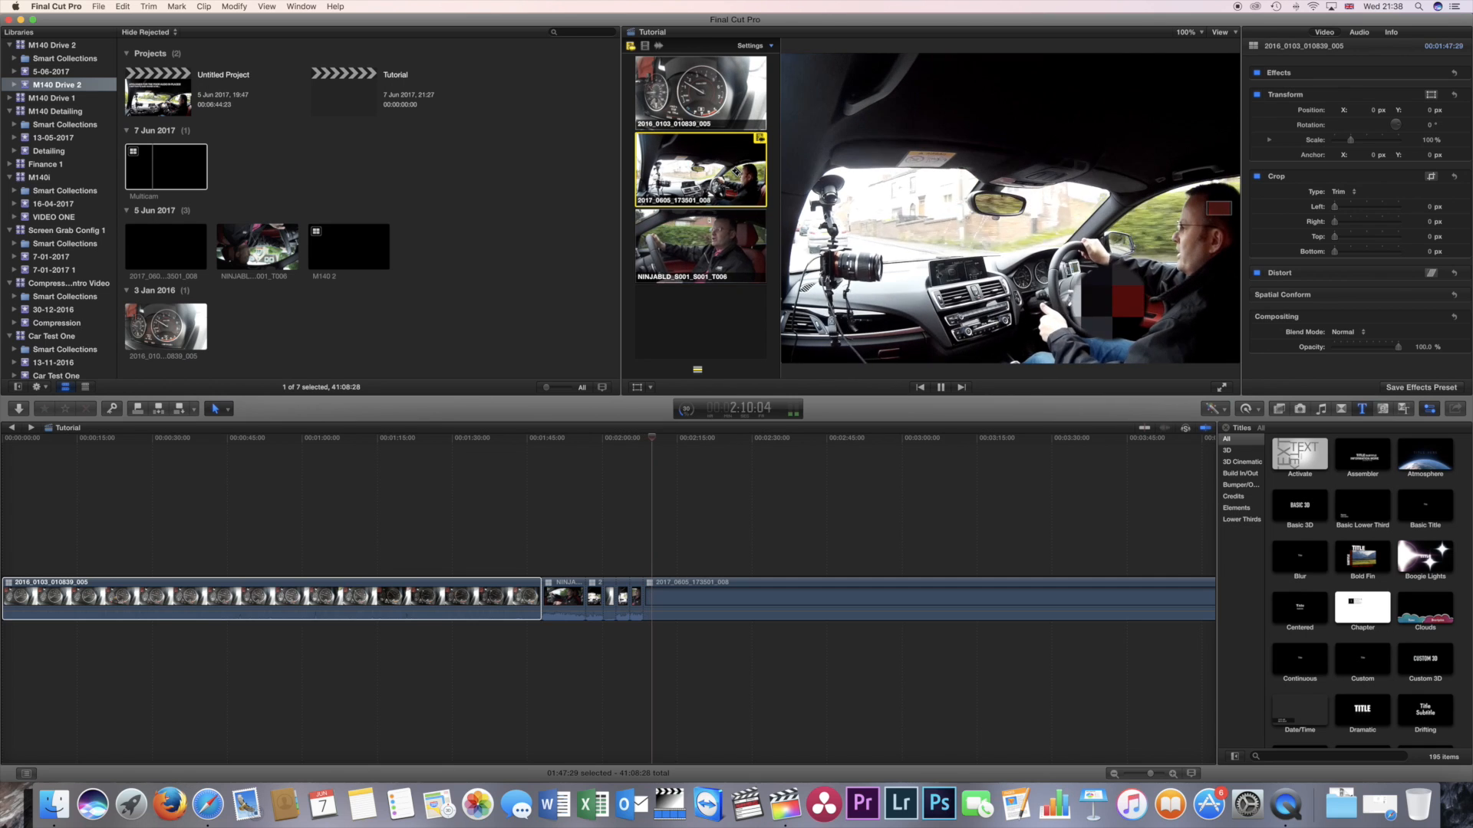
left_click(737, 235)
left_click(700, 169)
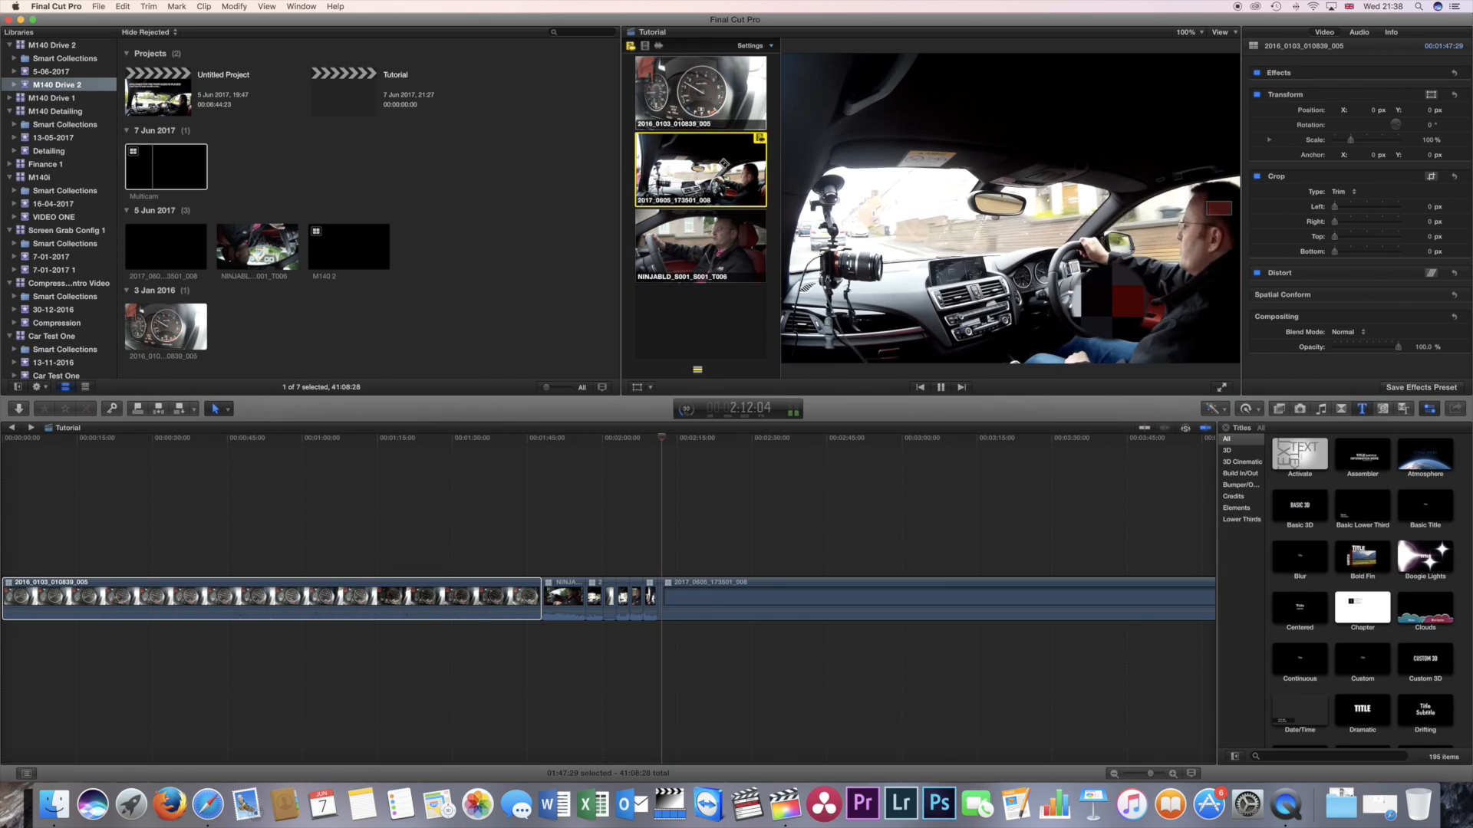
left_click(721, 109)
key("space")
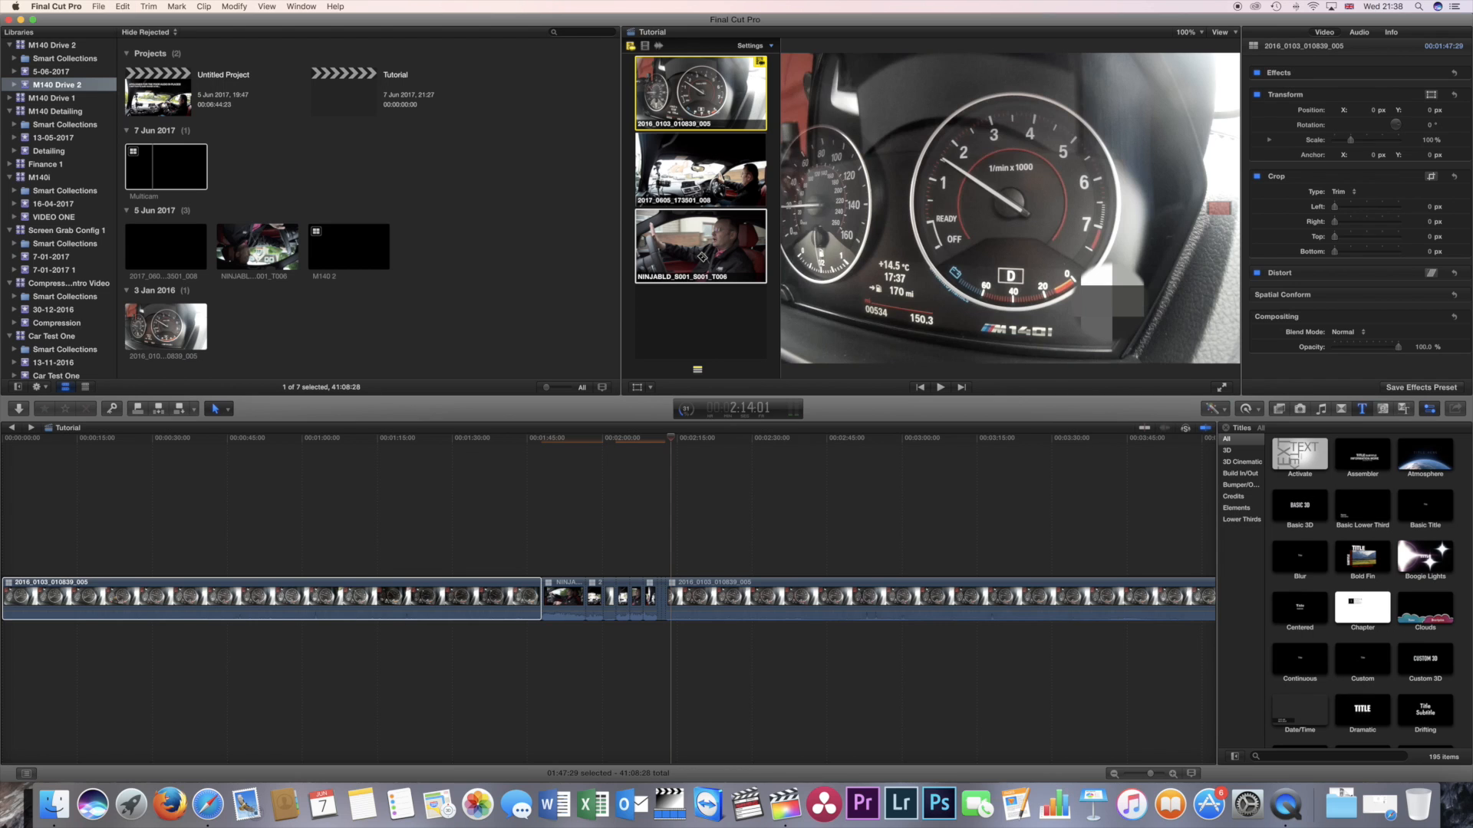
Undo all the live angle cuts and redo adding the uncut Multicam clip to the timeline.
key("super+z")
key("super+z")
key("super+z")
key("super+z")
key("super+z")
key("super+z")
key("super+z")
key("super+z")
key("super+z")
key("super+z")
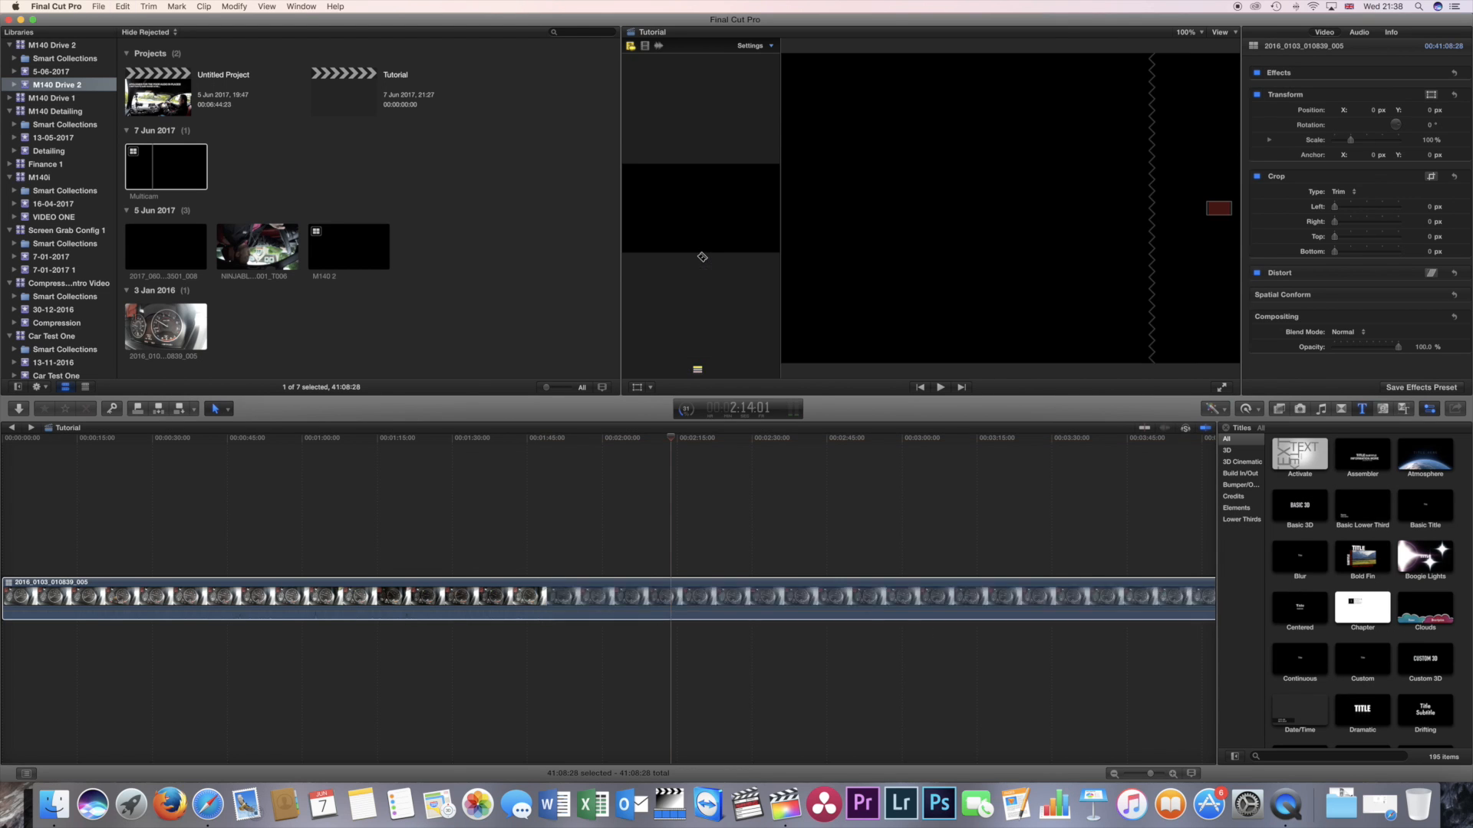
key("super+z")
left_click(123, 7)
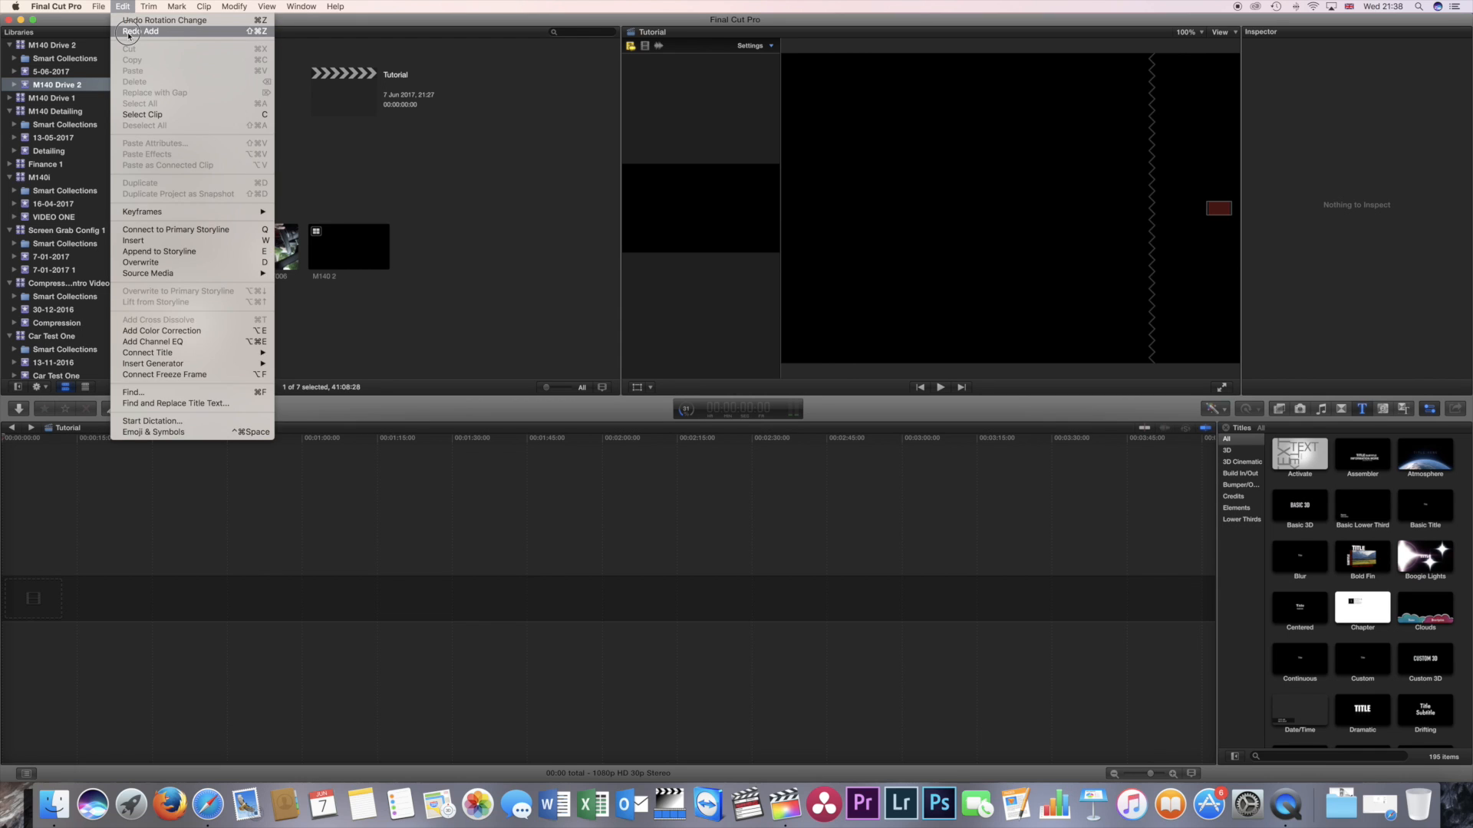
left_click(131, 31)
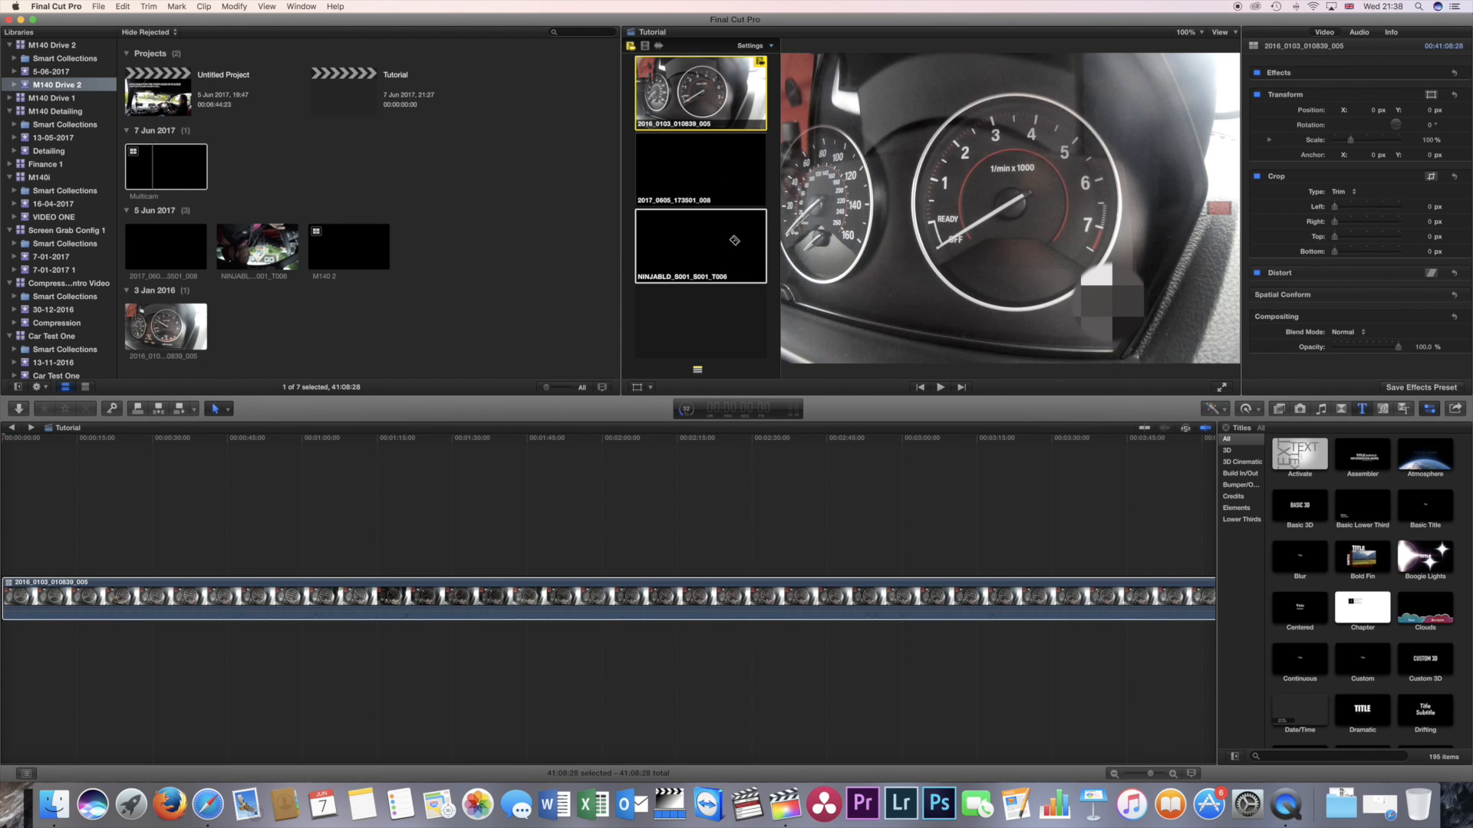
Switch the whole clip's video and audio to the NINJABLD_S001_S001_T006 angle, and enable video-only switching.
left_click(734, 240)
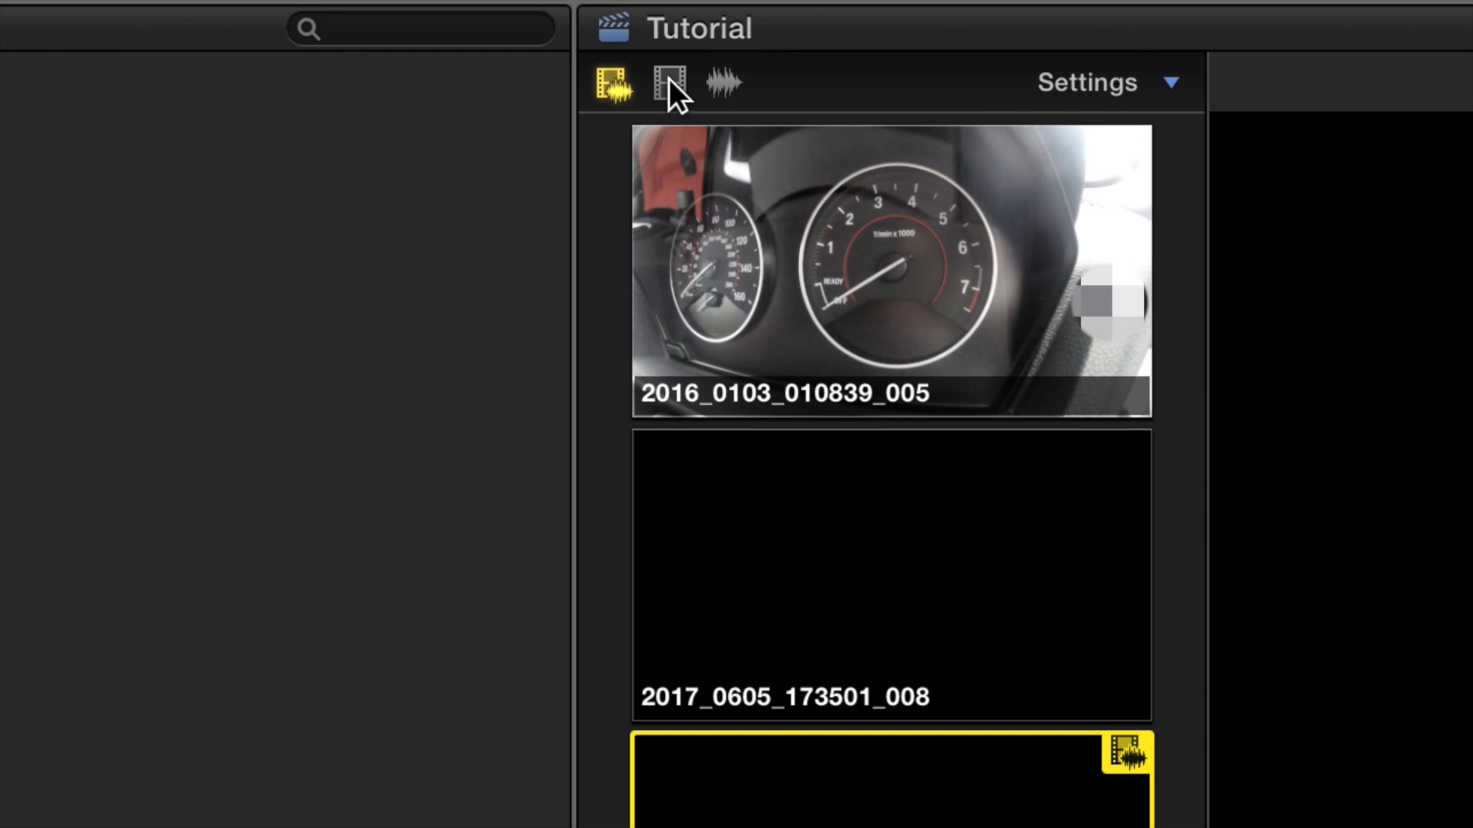
left_click(670, 84)
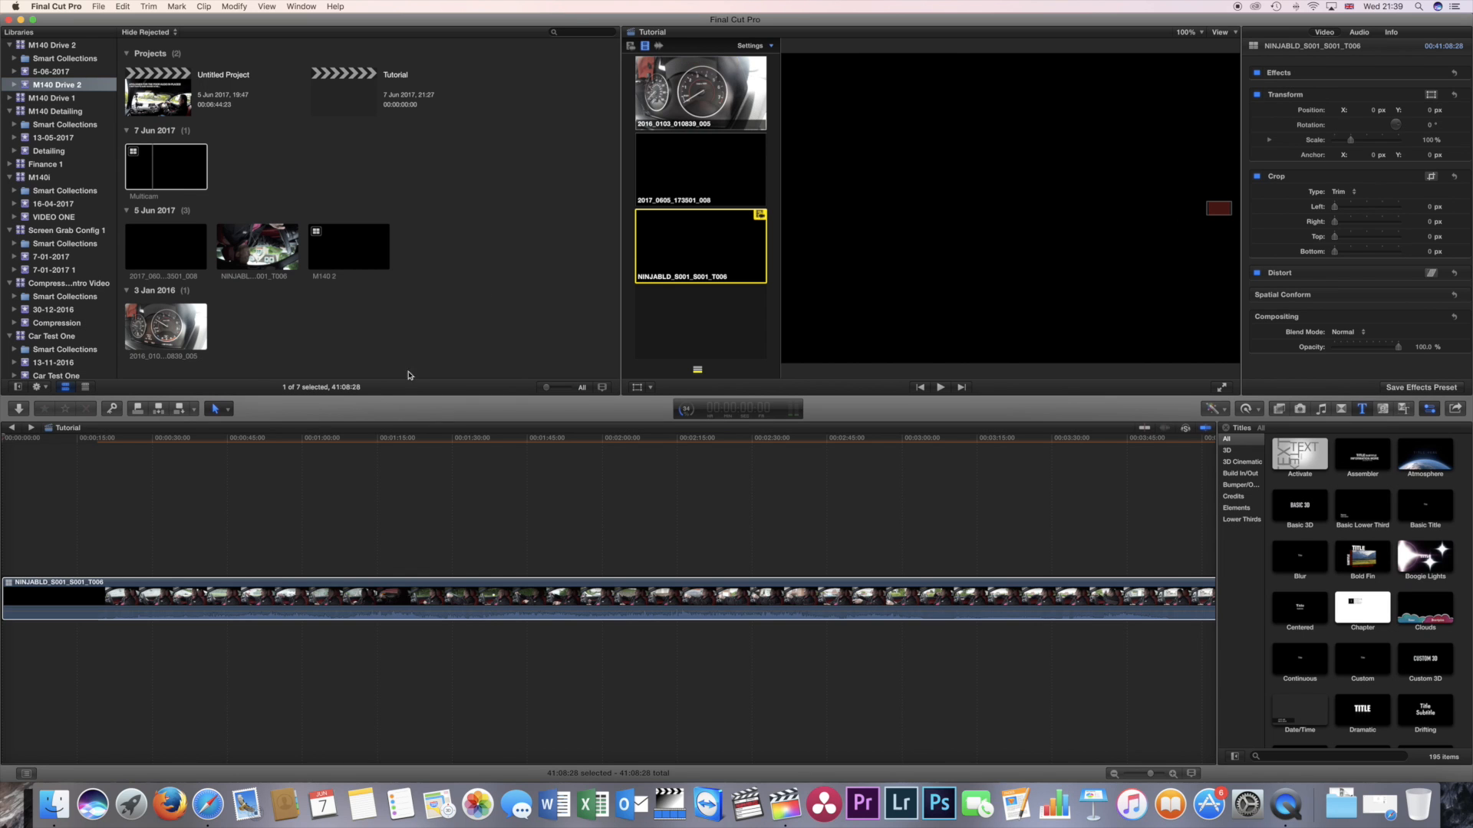
Play from about 1:06 and cut only the video to the 2017_0605_173501_008 angle, keeping the NINJABLD_S001_S001_T006 audio.
left_click(337, 439)
left_click(354, 440)
left_click_drag(355, 443, 327, 440)
key("space")
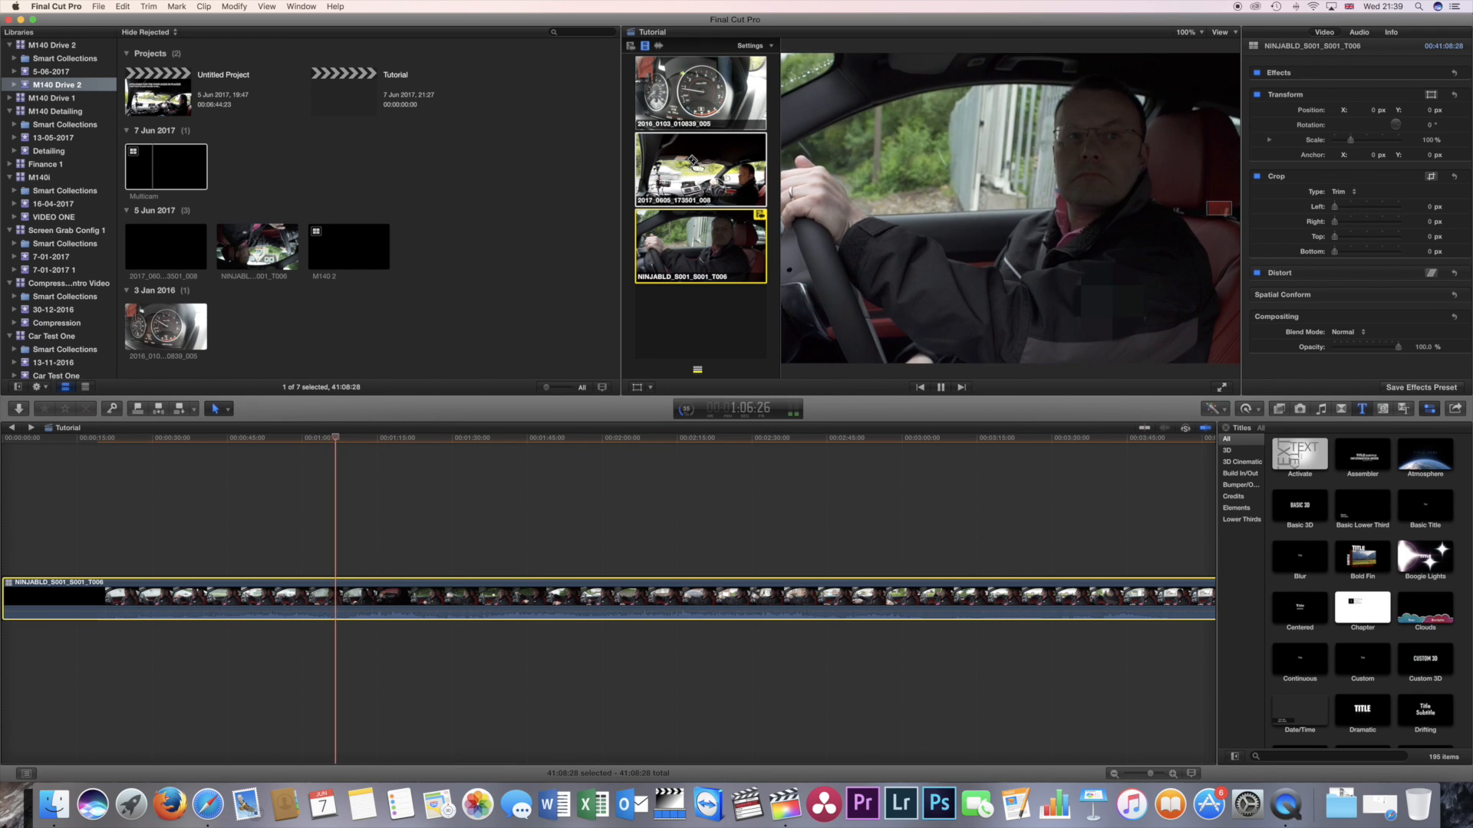
left_click(693, 160)
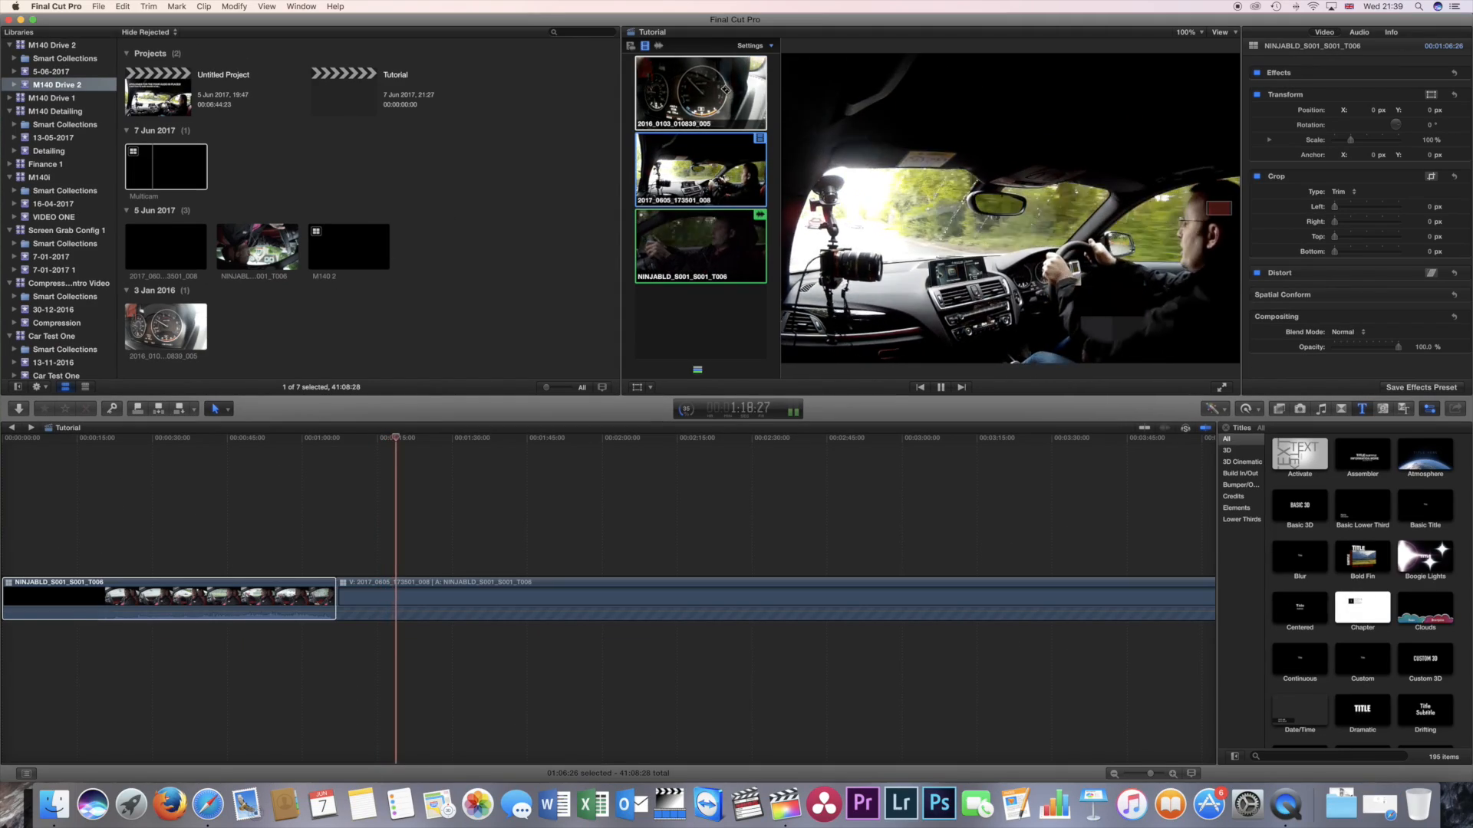
Cut the video live among the three angles from about 1:19 to 1:30, ending playback on the 2016_0103_010839_005 angle.
key("1")
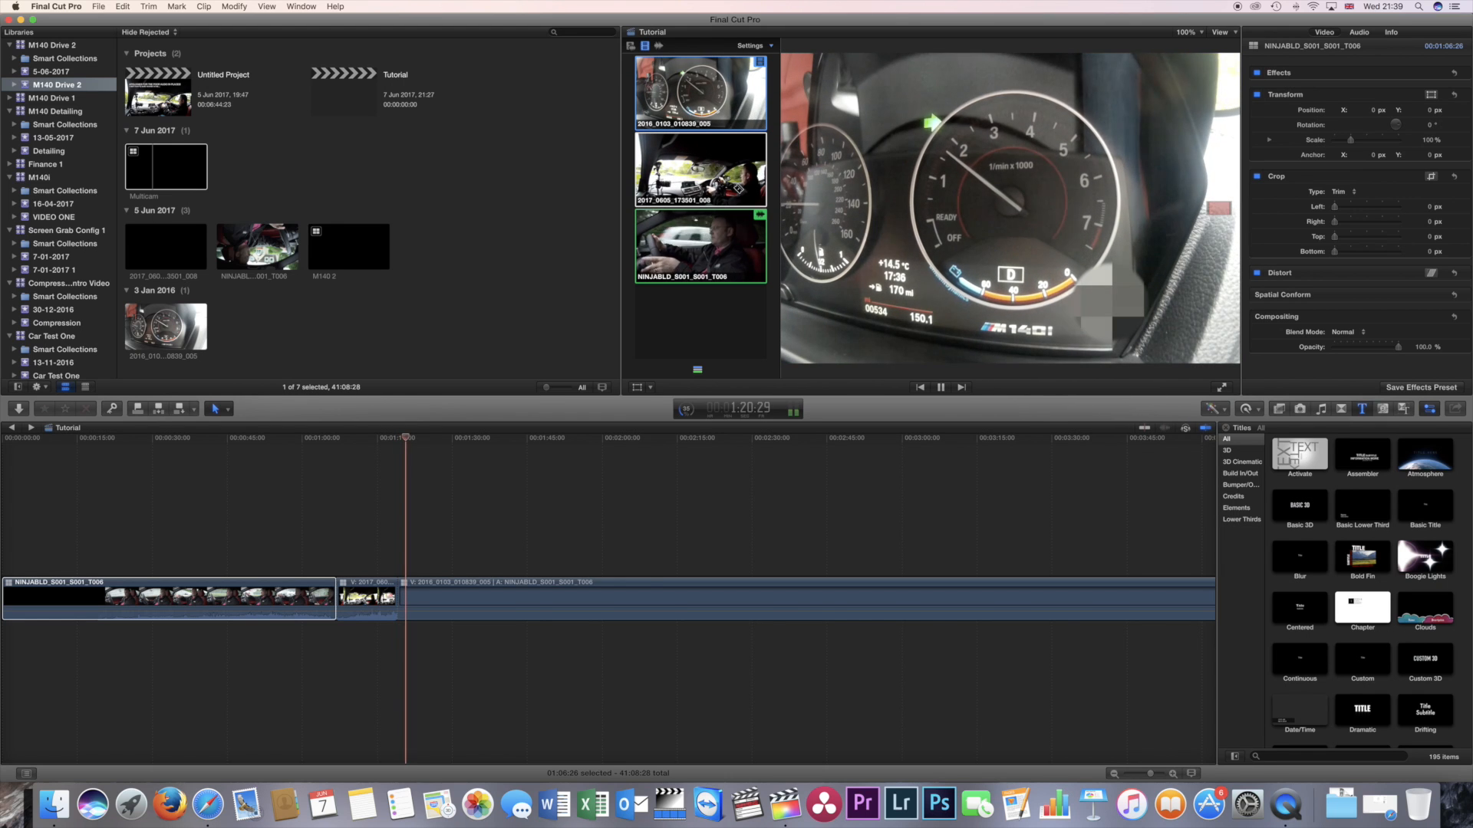
left_click(738, 188)
left_click(745, 242)
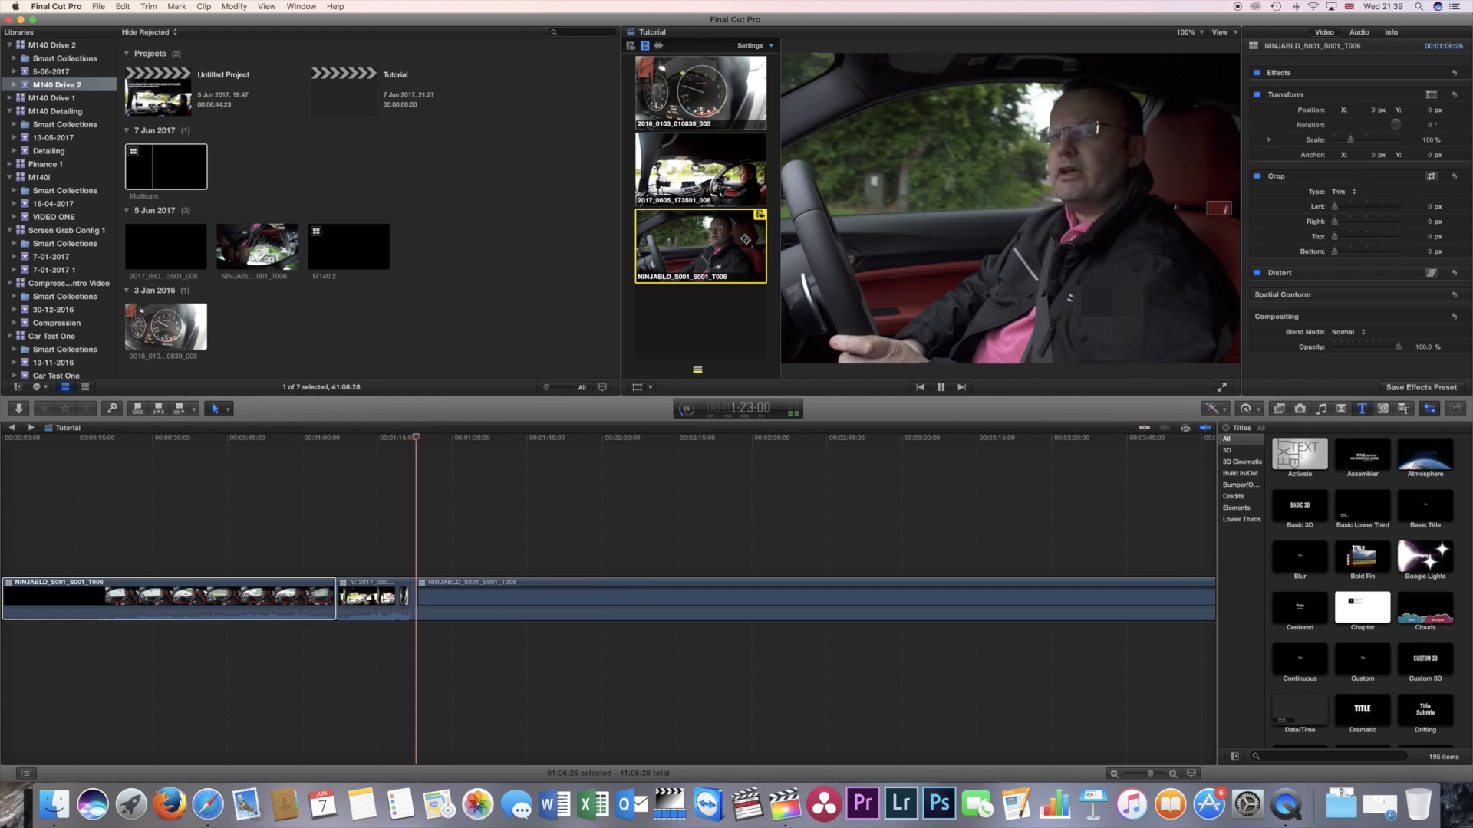
left_click(731, 175)
key("1")
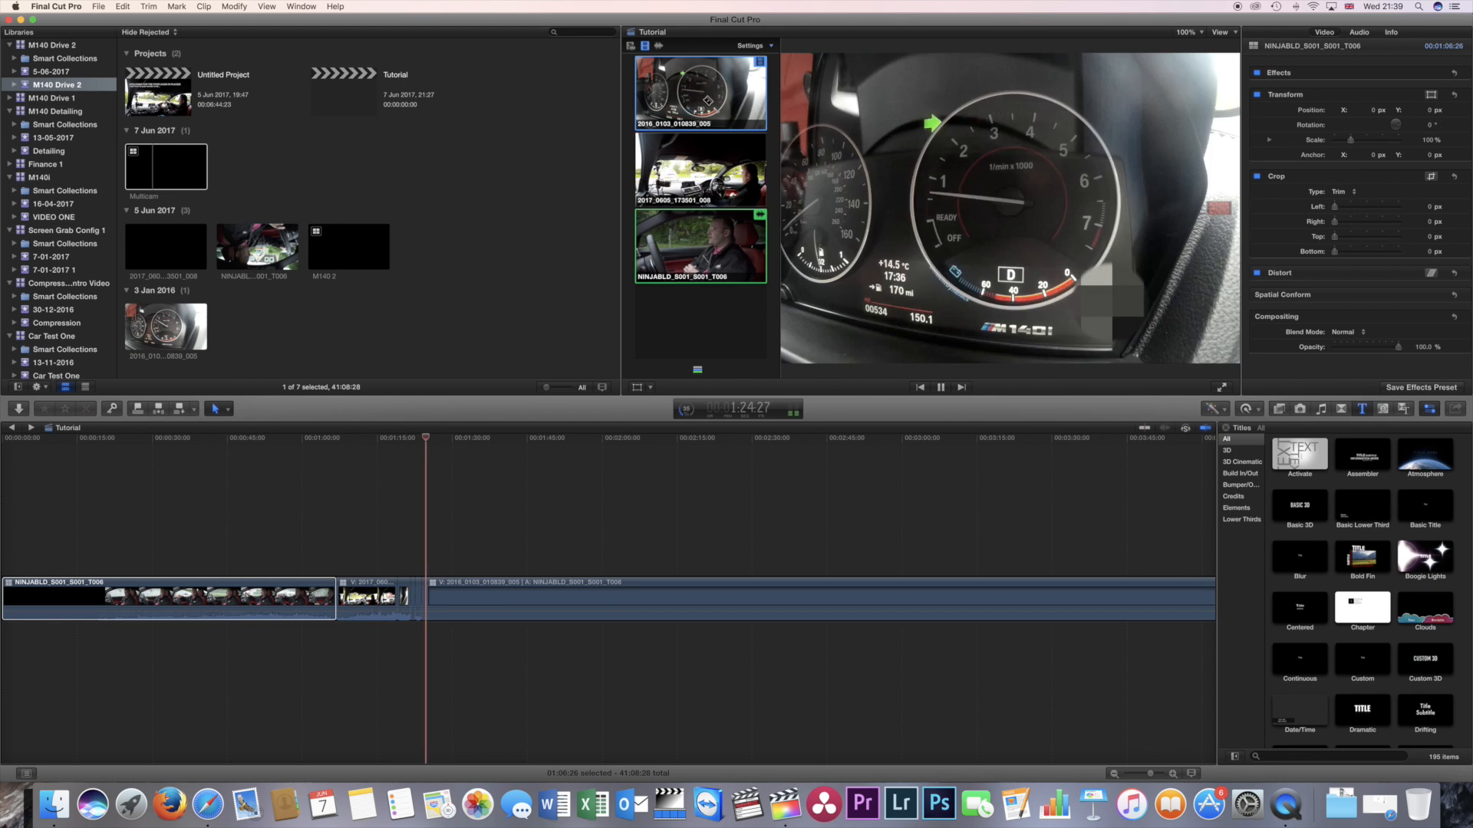
key("2")
left_click(711, 78)
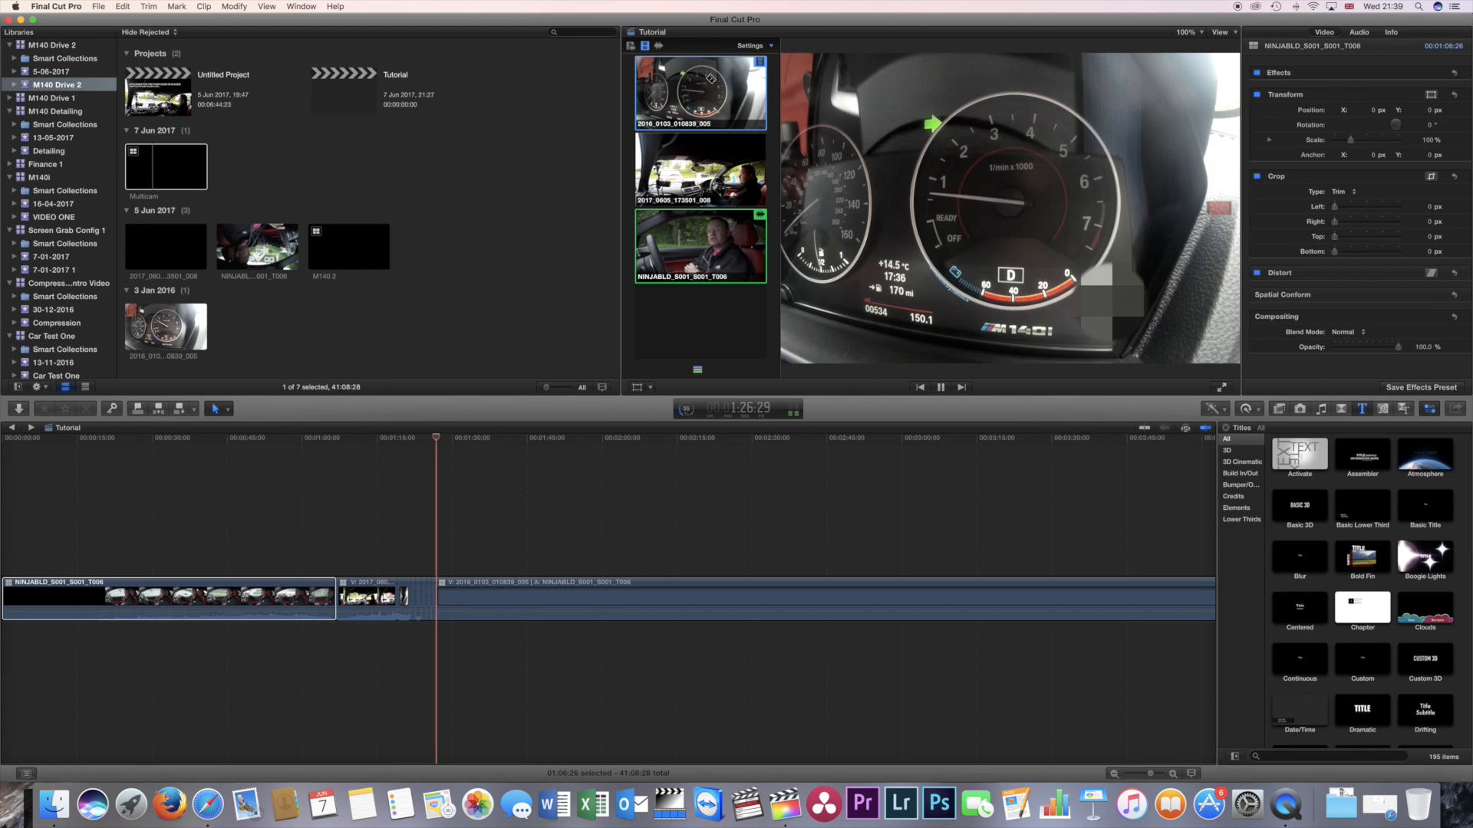
left_click(733, 220)
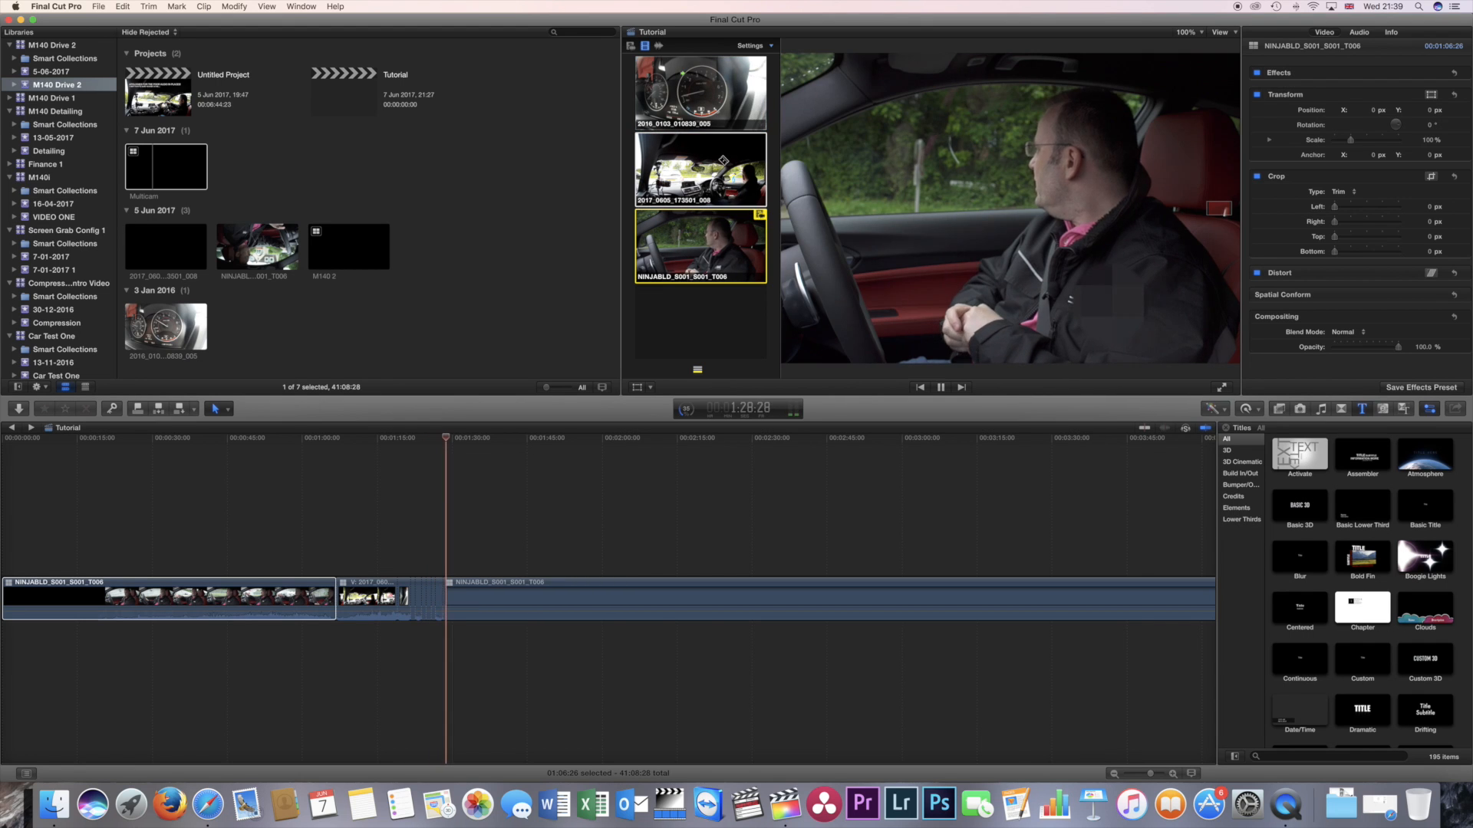
left_click(723, 169)
left_click(713, 106)
key("space")
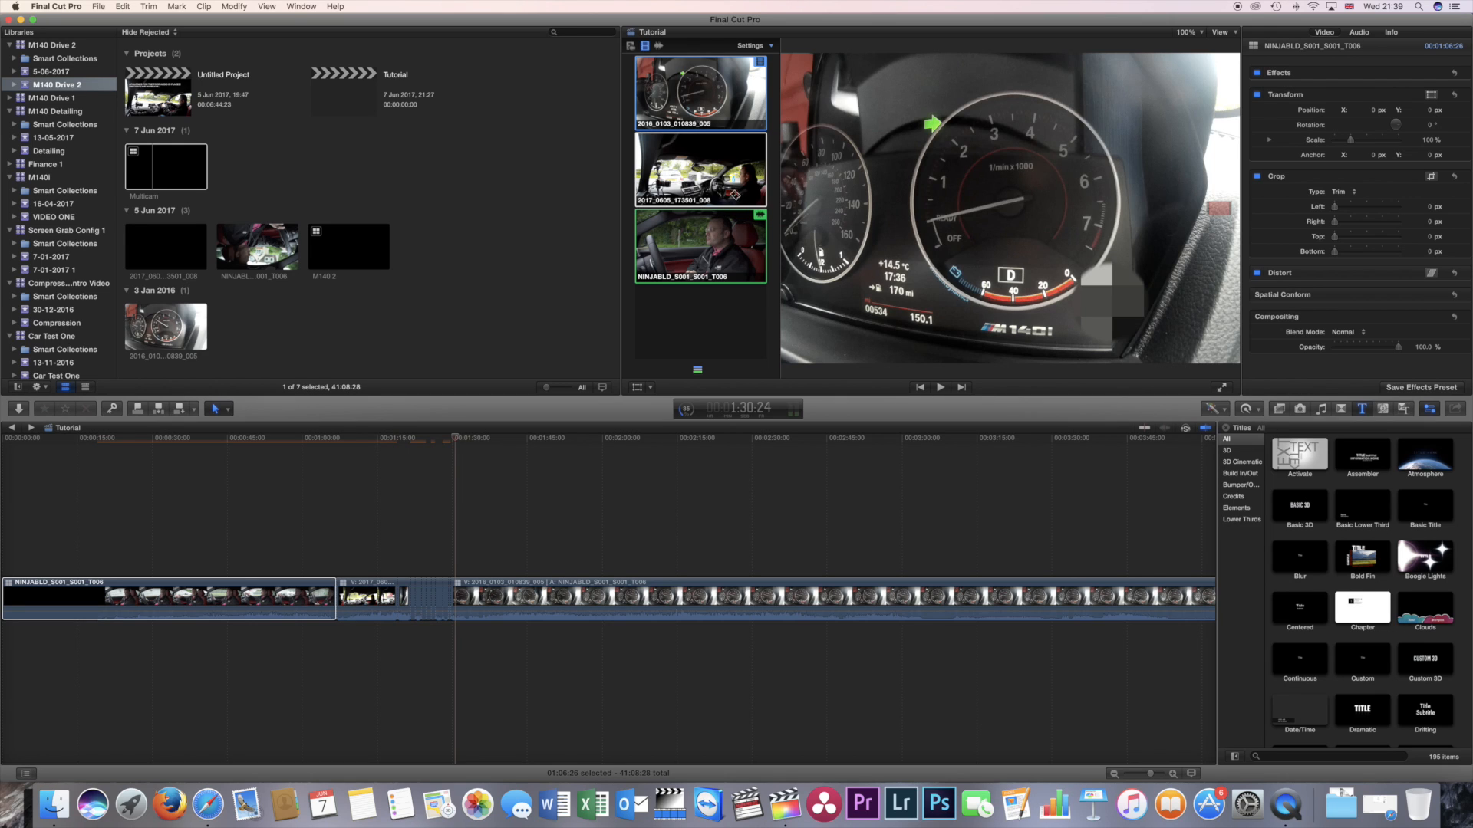
Play the edit from 1:16:26 through the last cut to review the video-only angle changes against the continuous audio.
left_click(387, 442)
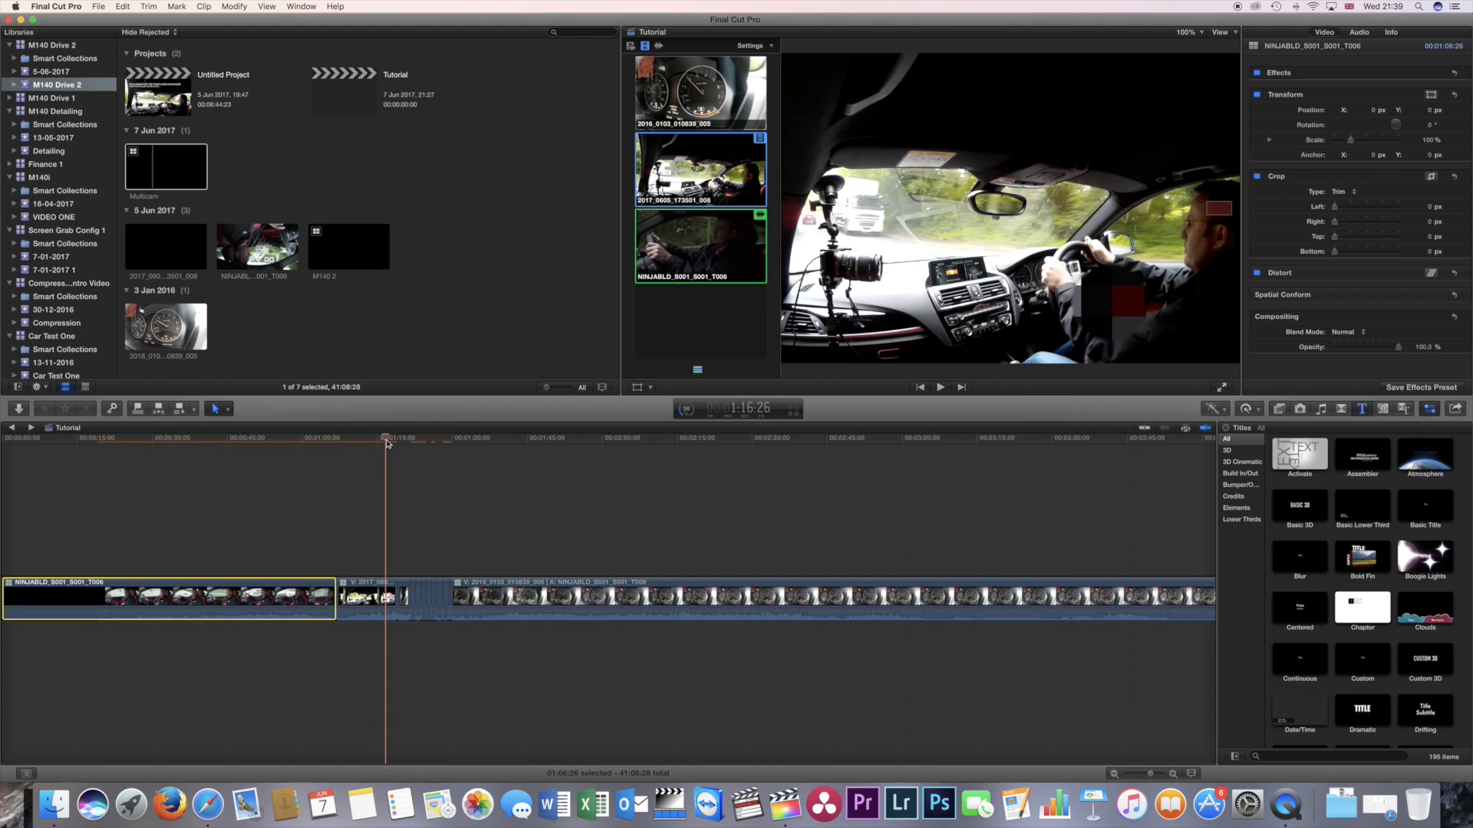
key("space")
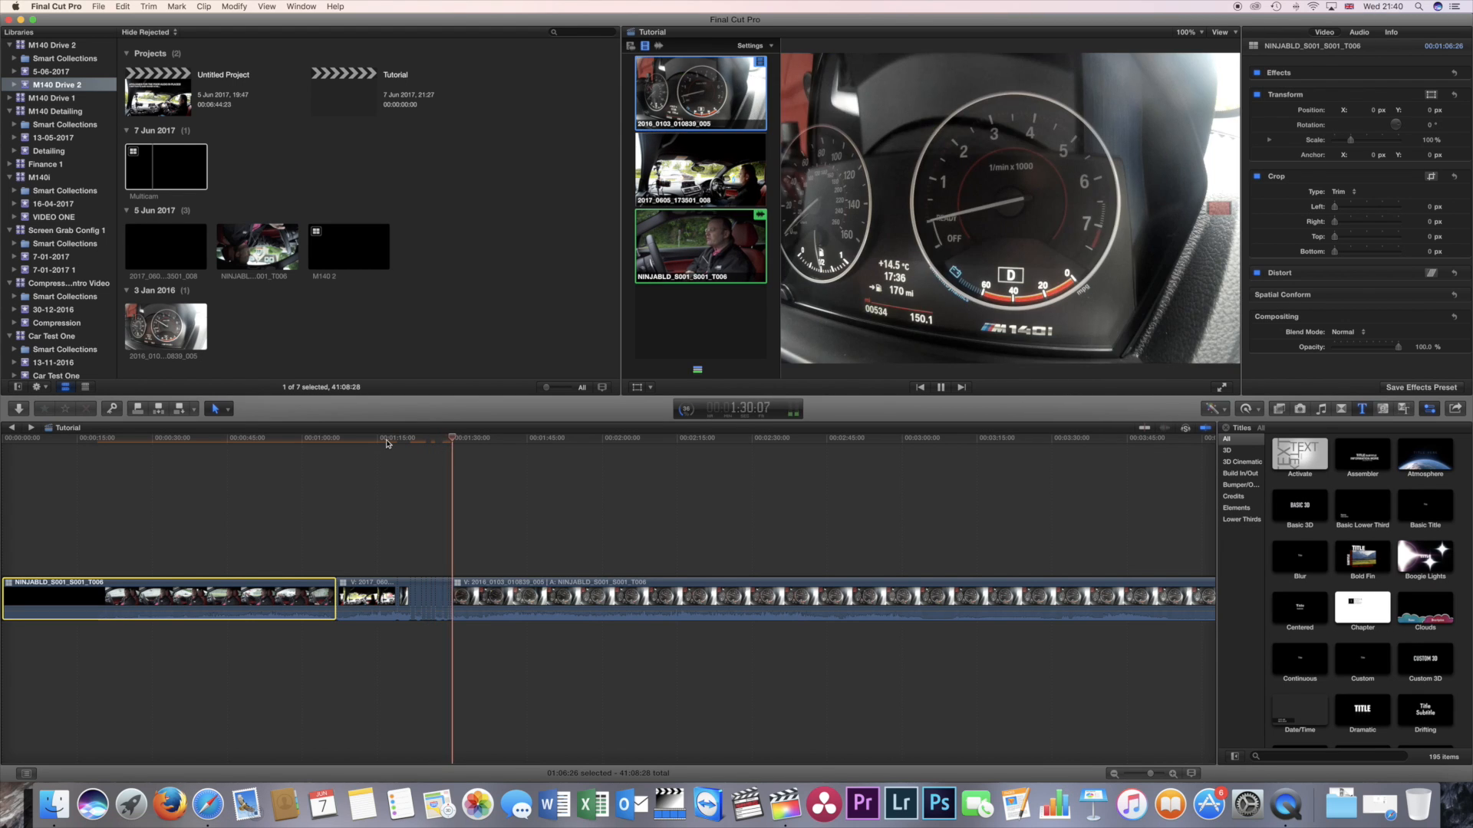
key("space")
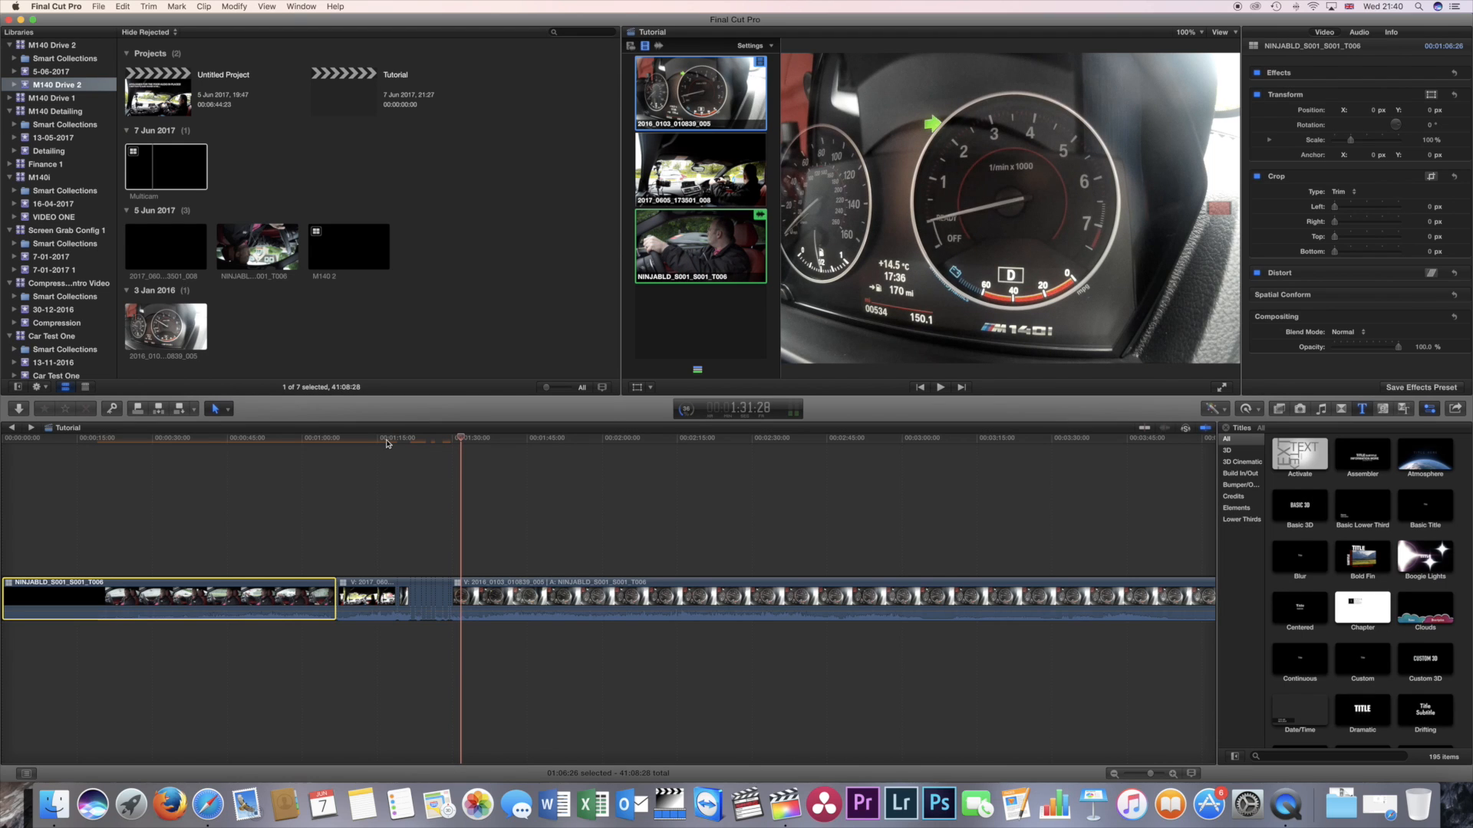